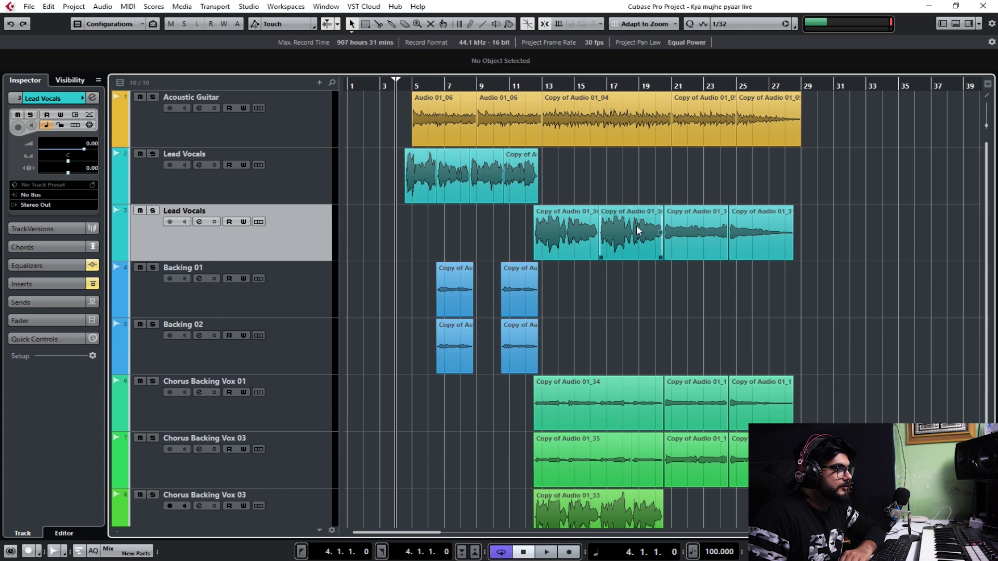
# - Go through the backing, chorus and acoustic guitar tracks in the project to show what was recorded
pyautogui.click(301, 283)
pyautogui.click(289, 352)
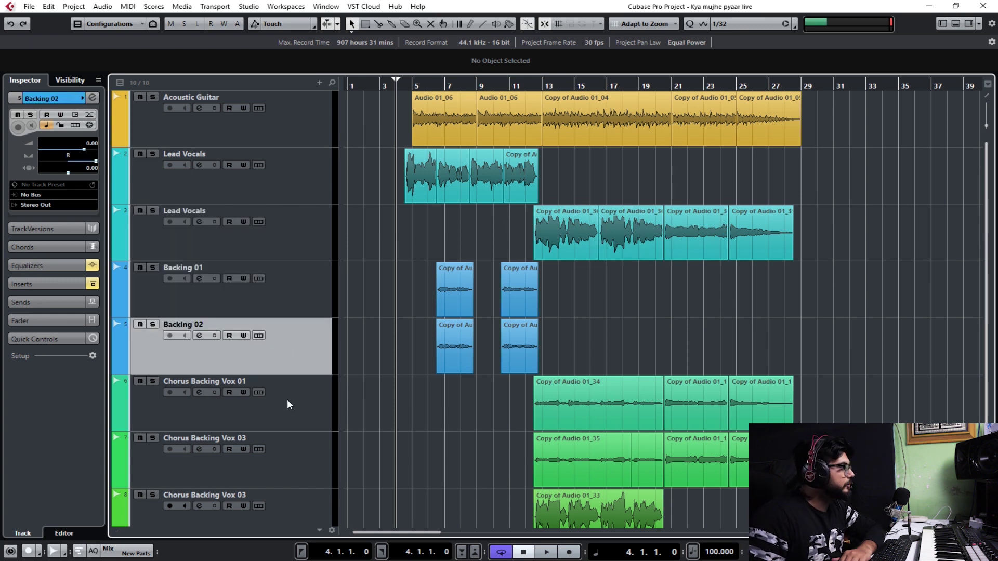
pyautogui.click(300, 407)
pyautogui.click(304, 298)
pyautogui.click(300, 406)
pyautogui.click(292, 482)
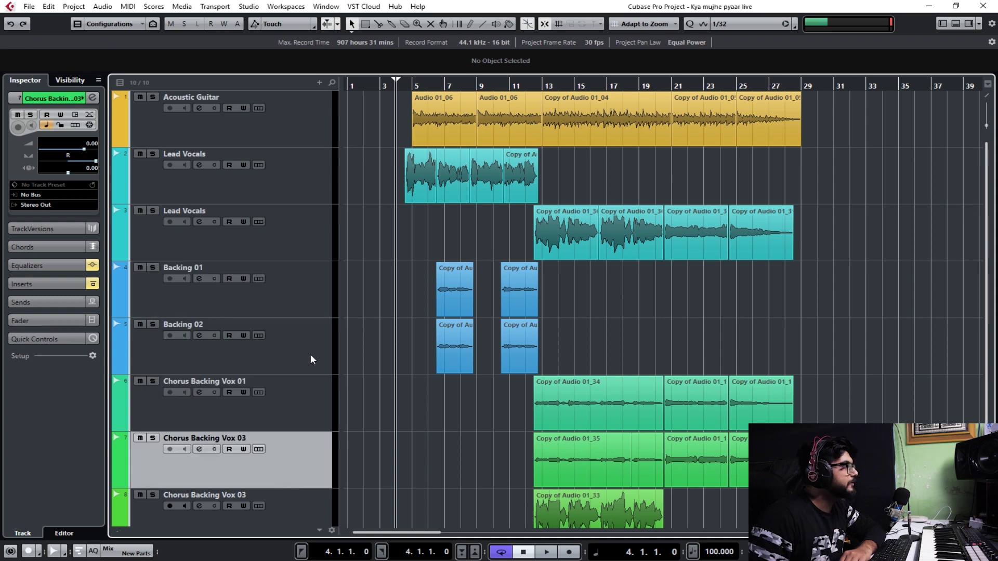
pyautogui.click(335, 144)
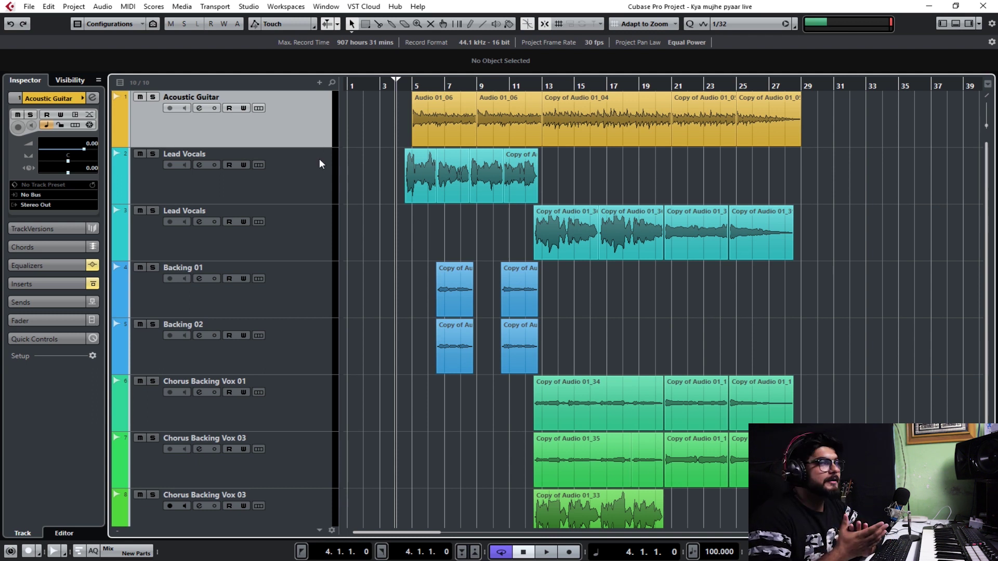
# - Play the song with the tracks from Backing 01 through Chorus Backing Vox 03 muted, listening to only the guitar and lead vocals
pyautogui.press('space')
pyautogui.moveTo(140, 267); pyautogui.dragTo(141, 494)
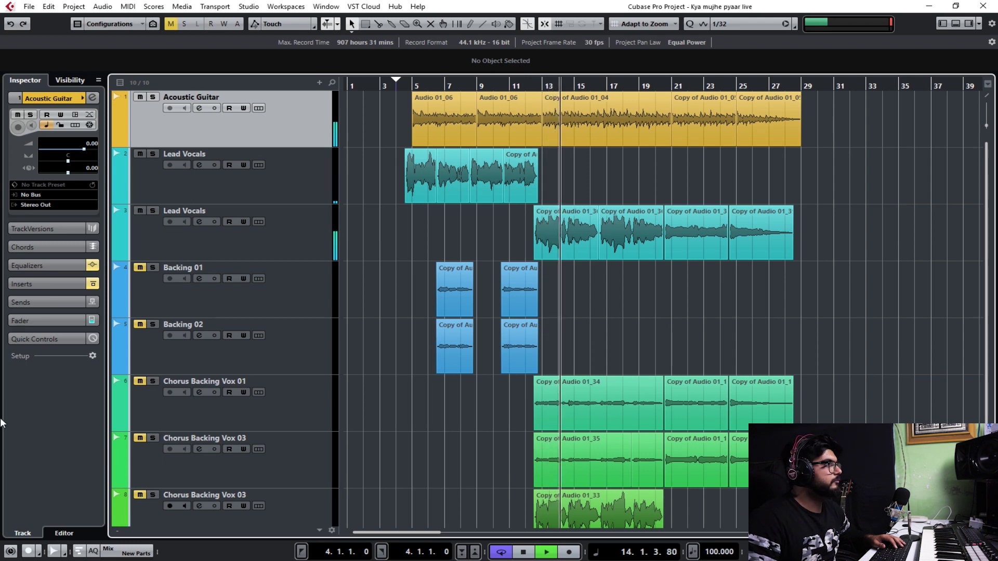
pyautogui.click(311, 223)
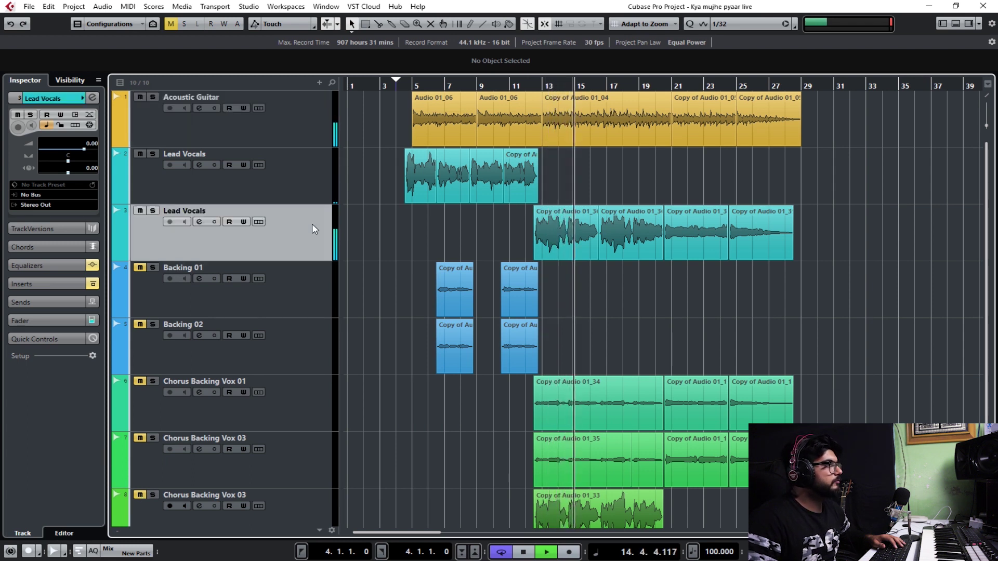
pyautogui.click(317, 133)
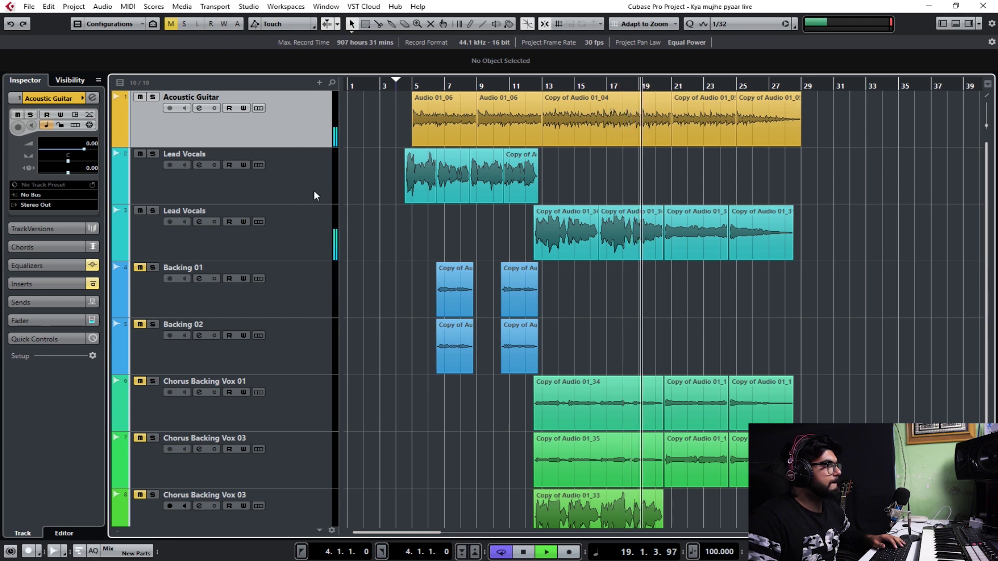
pyautogui.click(313, 195)
pyautogui.click(314, 229)
pyautogui.click(312, 179)
pyautogui.click(310, 132)
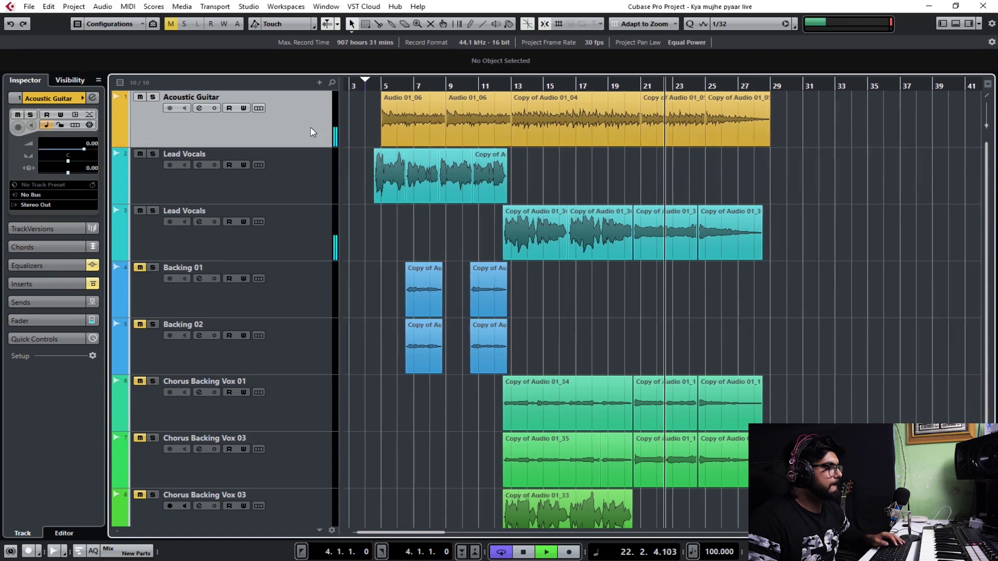
pyautogui.press('g')
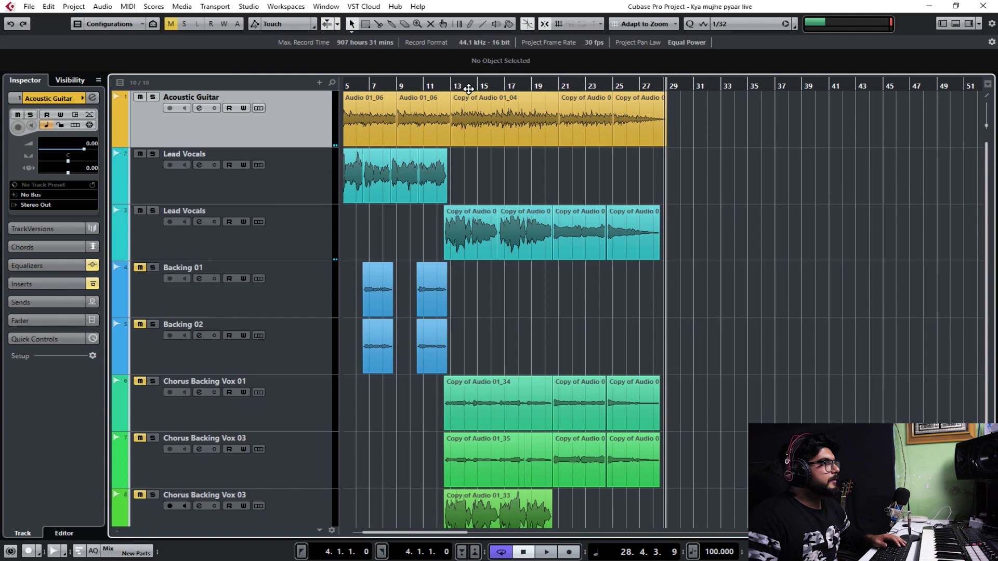
pyautogui.press('space')
pyautogui.click(402, 86)
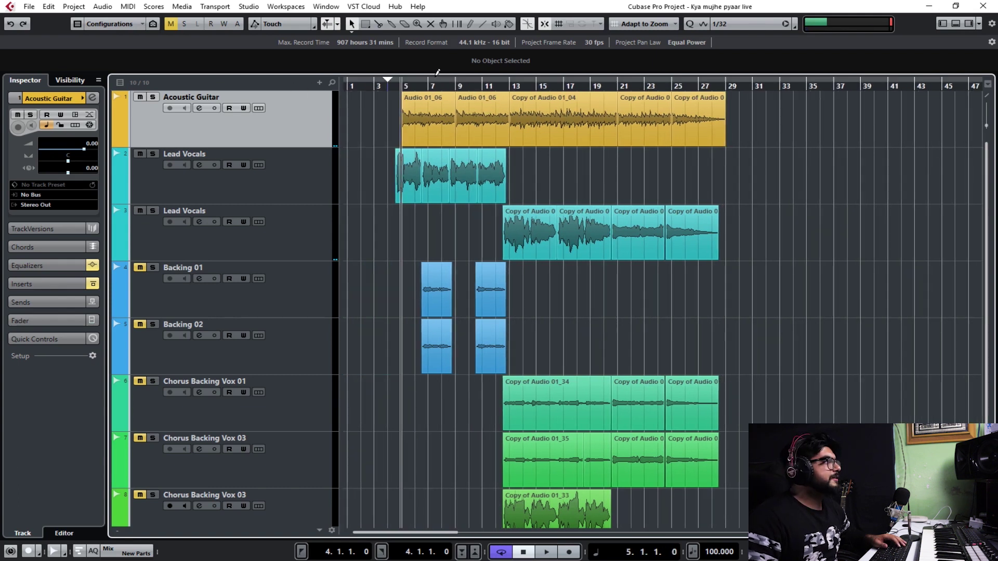
pyautogui.press('h')
pyautogui.press('h')
pyautogui.press('h')
pyautogui.press('h')
pyautogui.press('h')
pyautogui.press('h')
pyautogui.press('h')
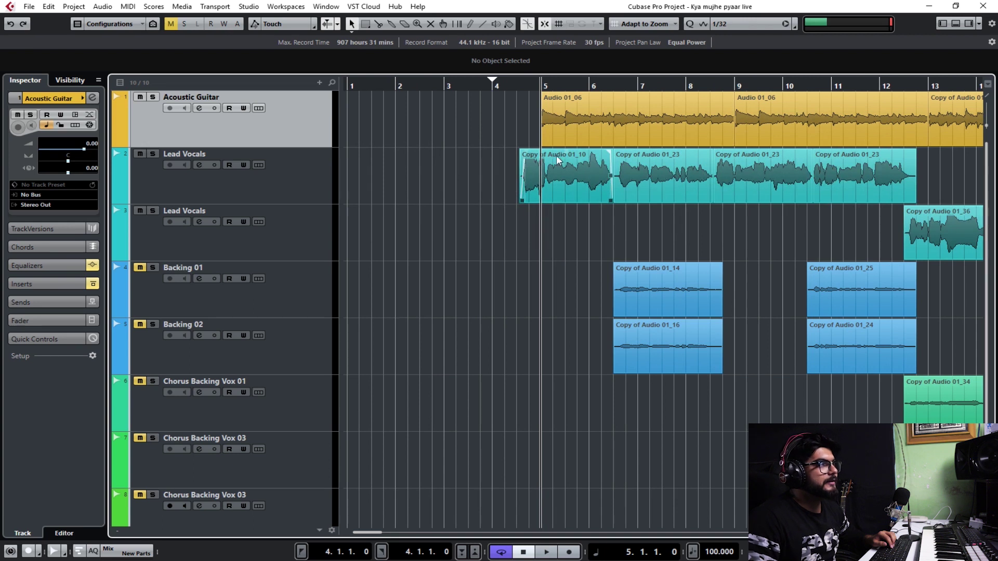
pyautogui.press('g')
pyautogui.press('g')
pyautogui.press('g')
pyautogui.press('g')
pyautogui.press('g')
pyautogui.press('g')
pyautogui.press('g')
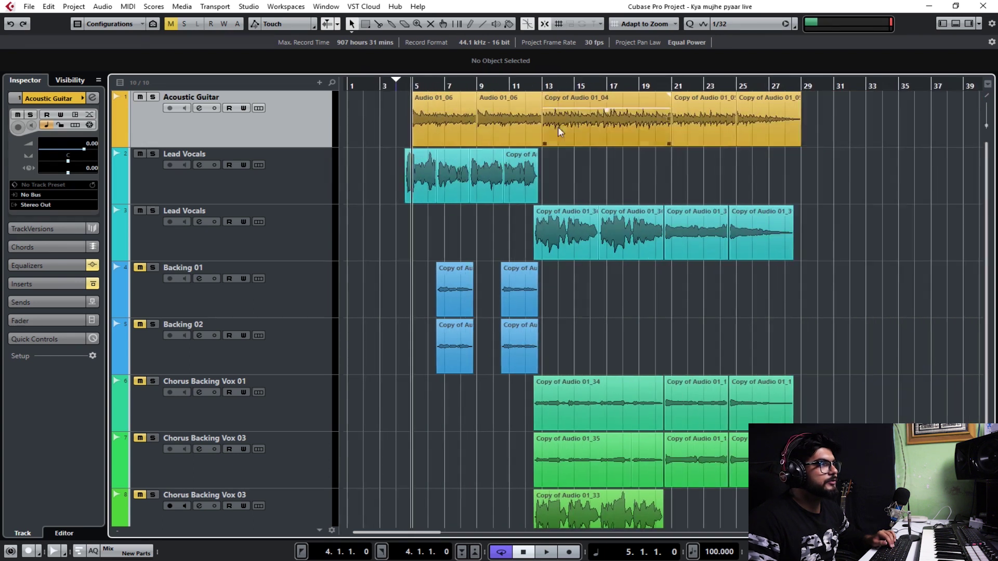
pyautogui.click(686, 82)
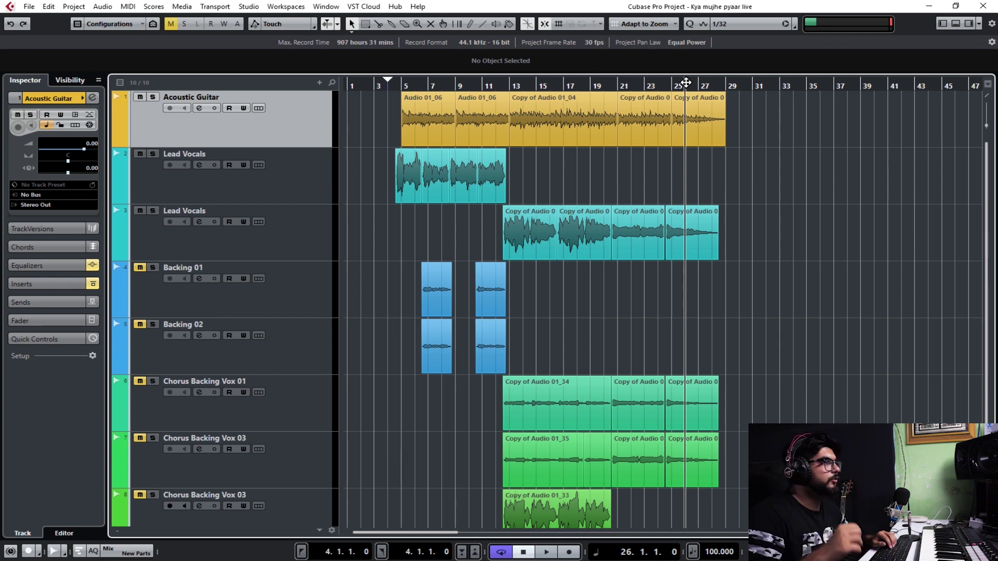
# - Review the two Lead Vocals tracks, the two Backing tracks and the chorus backing tracks one after another
pyautogui.click(296, 177)
pyautogui.click(300, 224)
pyautogui.click(300, 192)
pyautogui.click(302, 220)
pyautogui.click(307, 177)
pyautogui.click(305, 218)
pyautogui.click(307, 273)
pyautogui.click(304, 349)
pyautogui.click(298, 298)
pyautogui.click(299, 349)
pyautogui.click(300, 405)
pyautogui.click(304, 470)
pyautogui.click(313, 292)
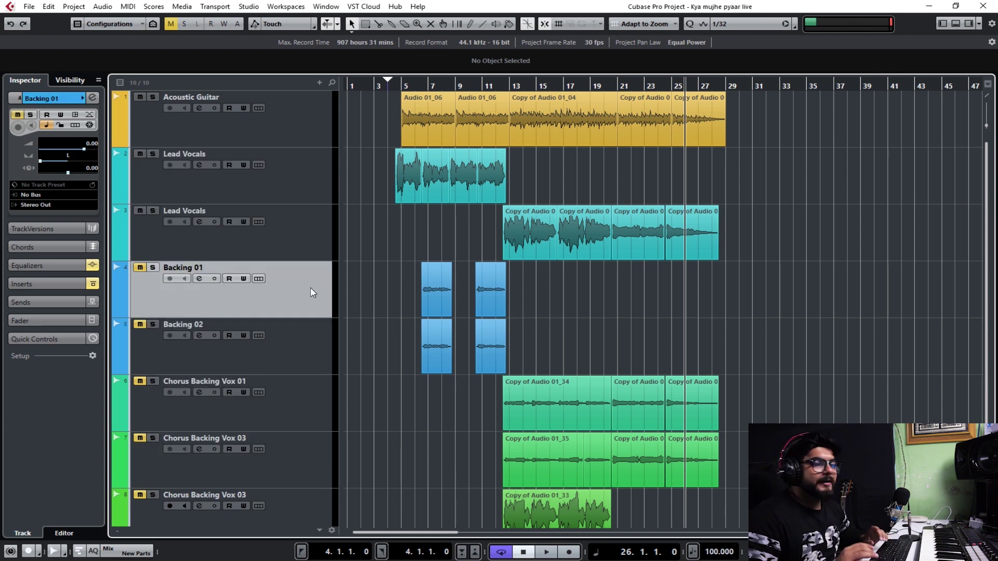
pyautogui.click(318, 320)
pyautogui.click(314, 298)
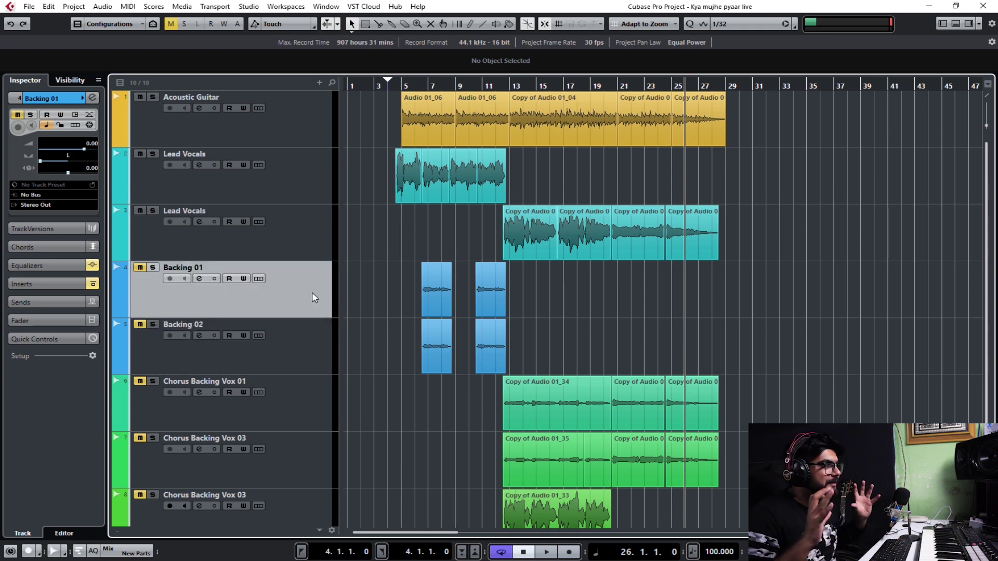
# - Play the full arrangement from bar 4 with all tracks unmuted
pyautogui.click(385, 84)
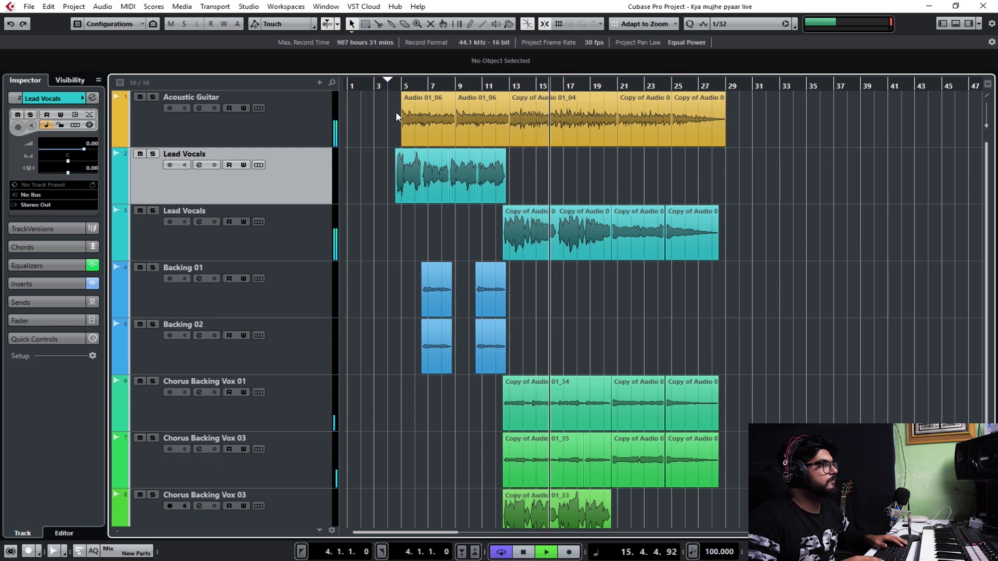
pyautogui.click(320, 123)
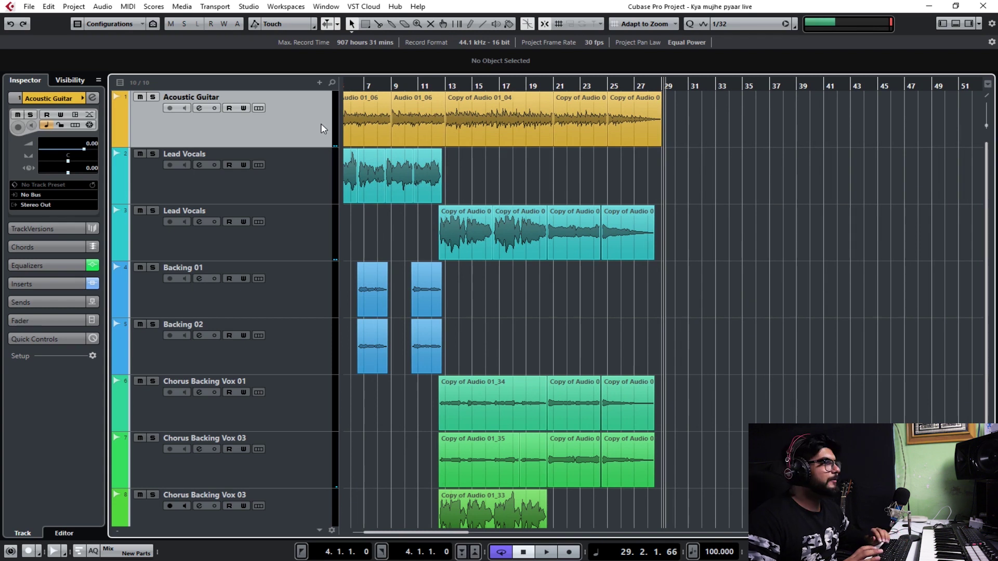
pyautogui.press('g')
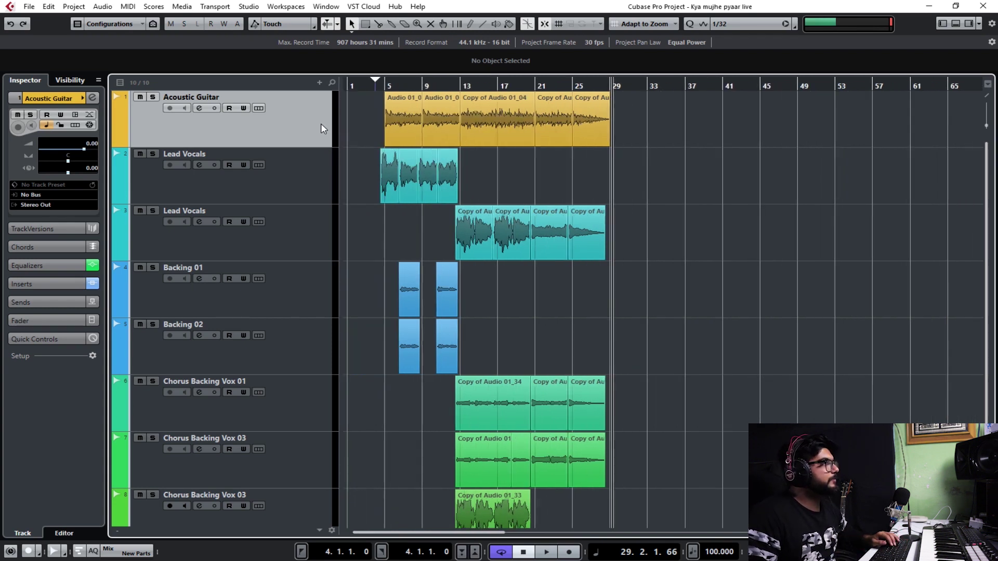
# - Return the cursor to bar 4, then solo the Acoustic Guitar track and increase its height
pyautogui.click(375, 85)
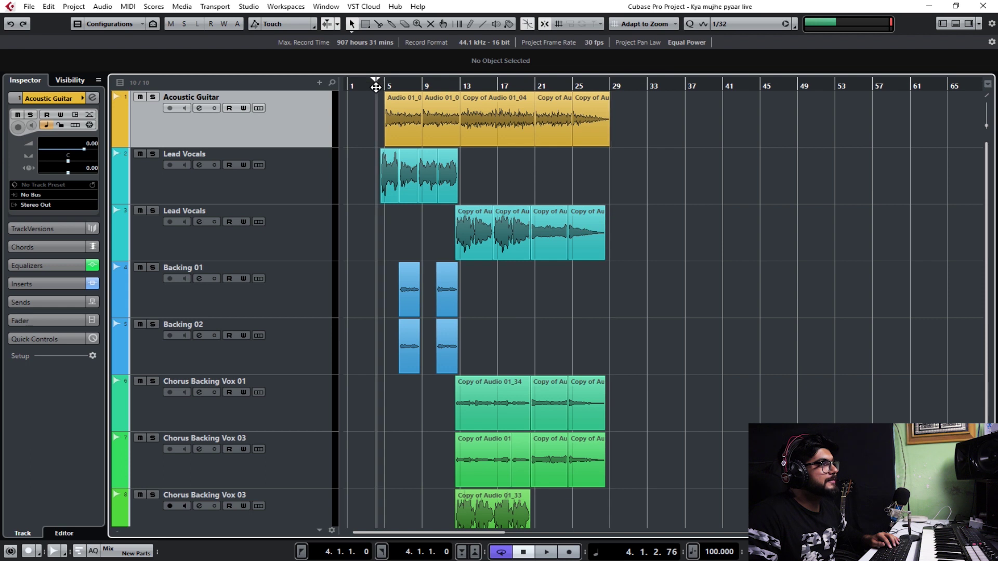
pyautogui.press('h')
pyautogui.press('h')
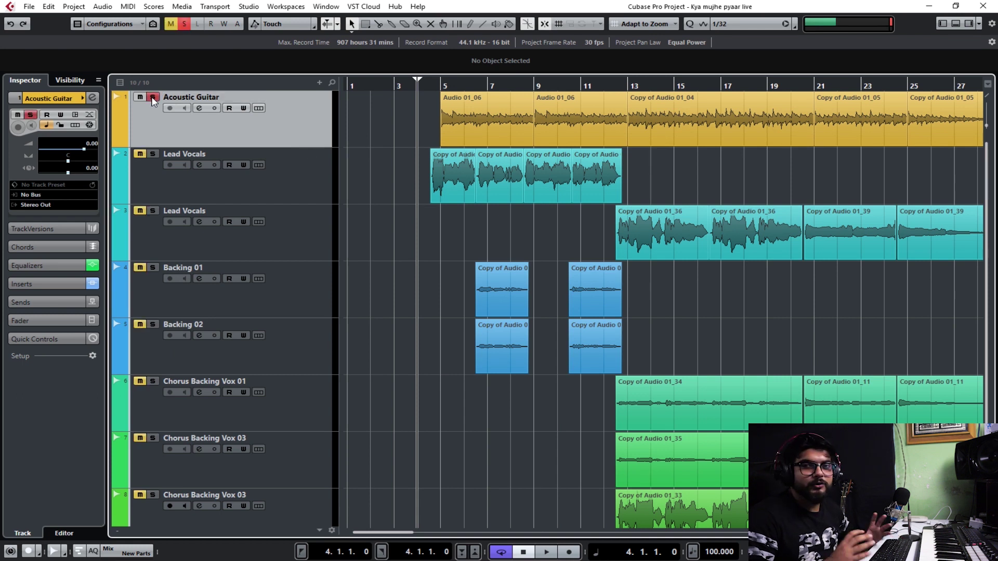
pyautogui.moveTo(287, 147); pyautogui.dragTo(290, 202)
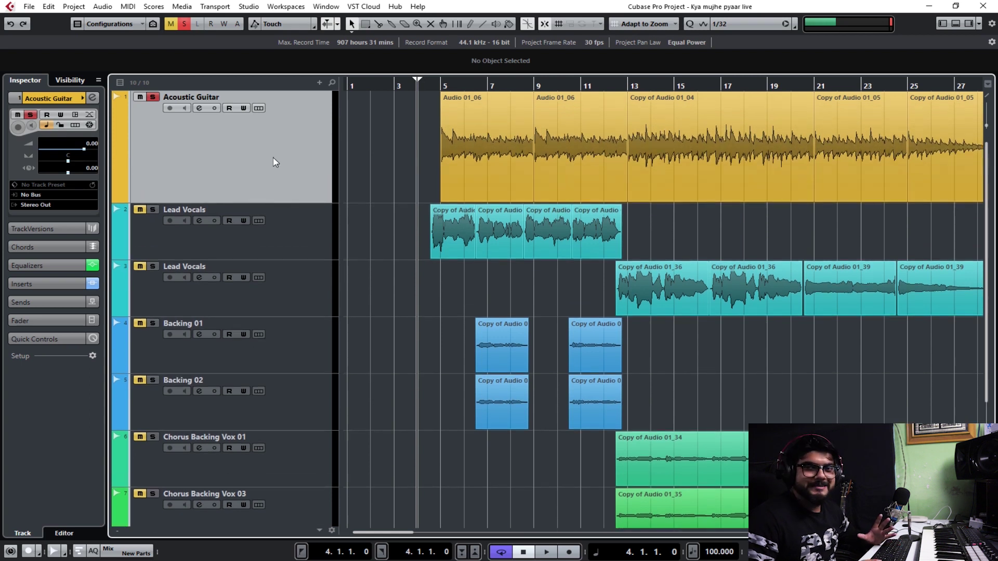
# - Open the Acoustic Guitar channel settings and bypass both the inserts and the equalizer
pyautogui.click(199, 107)
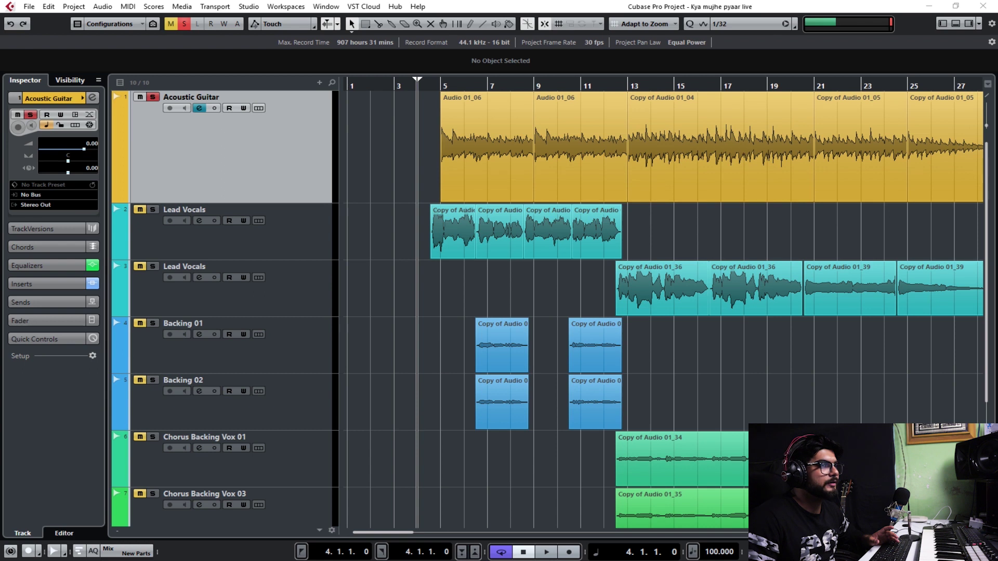
pyautogui.moveTo(997, 248); pyautogui.dragTo(518, 214)
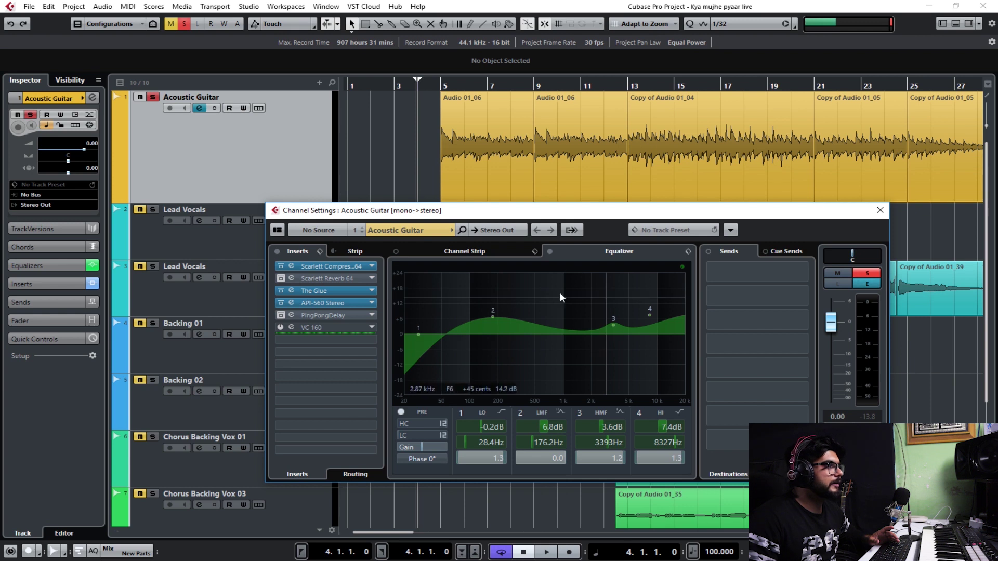
pyautogui.click(277, 251)
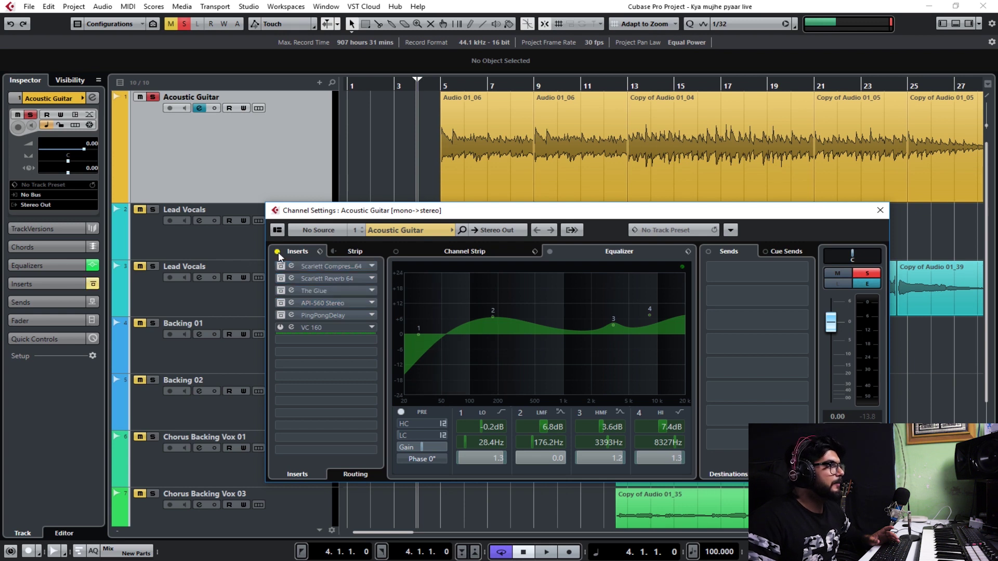
pyautogui.click(547, 251)
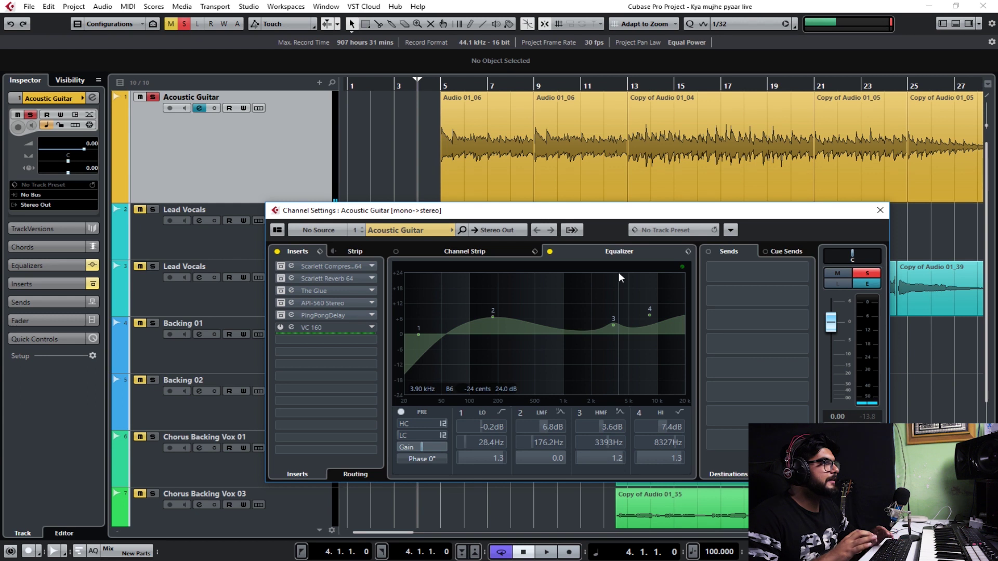
# - Play the soloed guitar and re-enable its inserts and equalizer one after the other during playback
pyautogui.press('space')
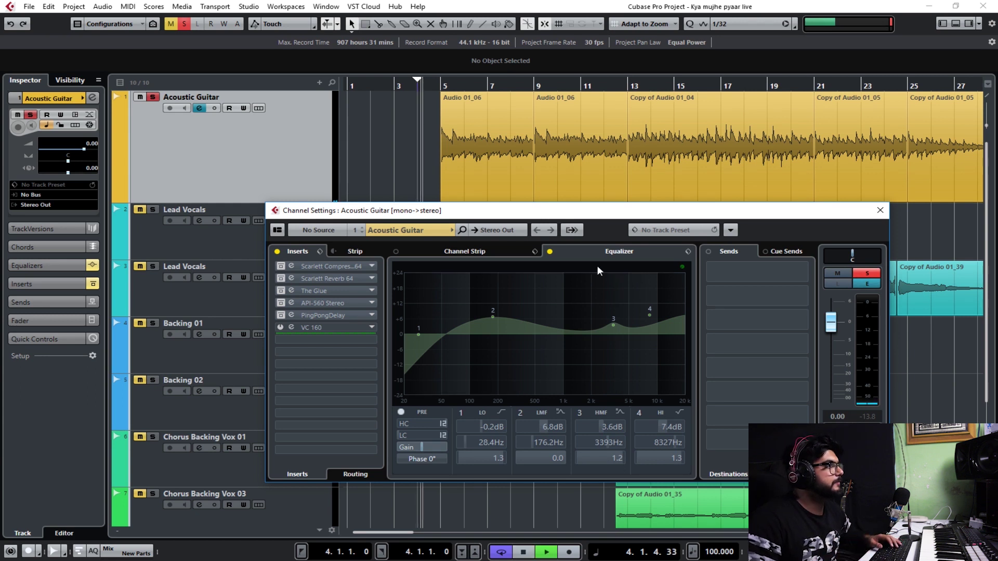
pyautogui.click(277, 251)
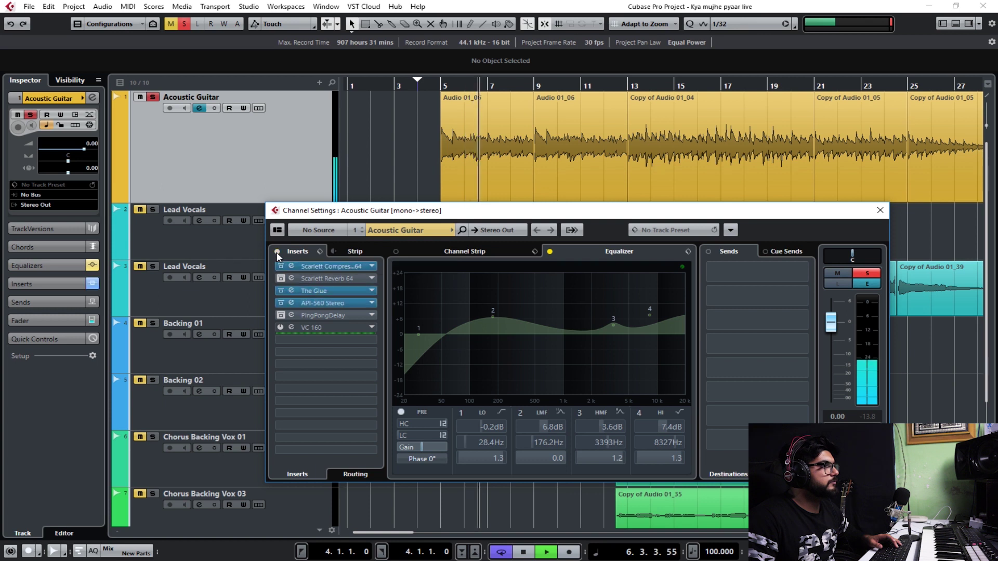
pyautogui.click(546, 255)
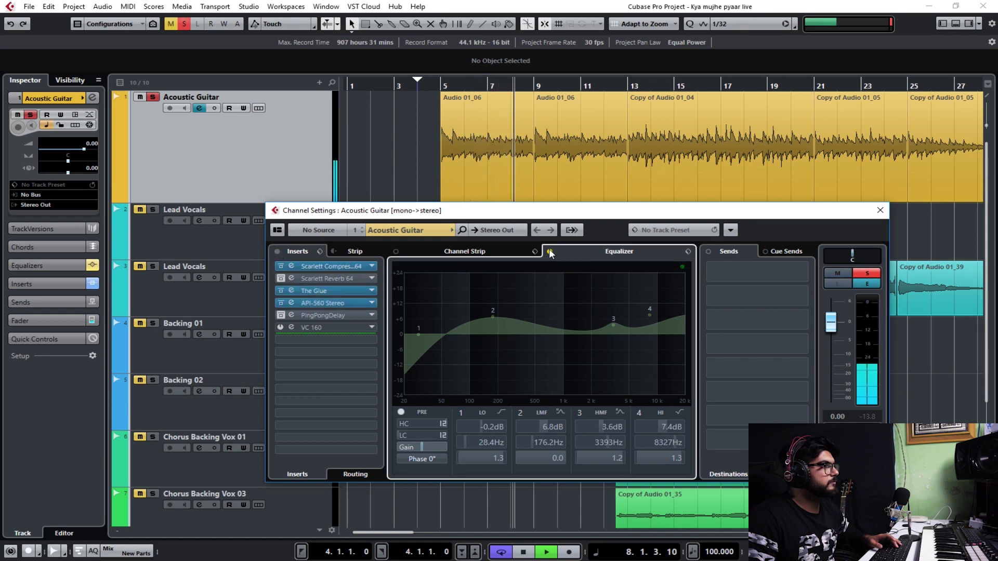
pyautogui.click(549, 251)
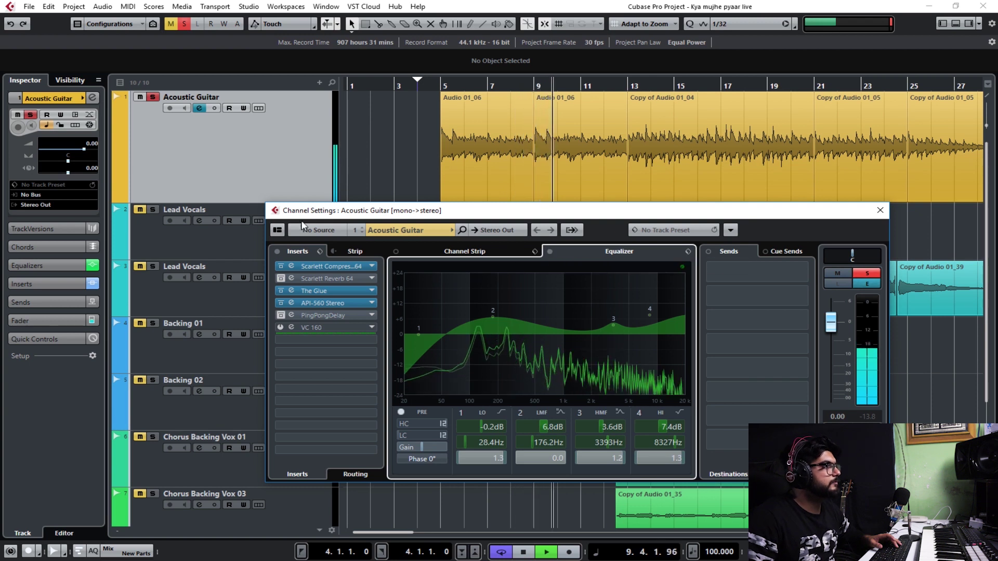
# - Compare the guitar's dry and processed sound by bypassing and restoring its equalizer and inserts, and stop playback
pyautogui.click(94, 265)
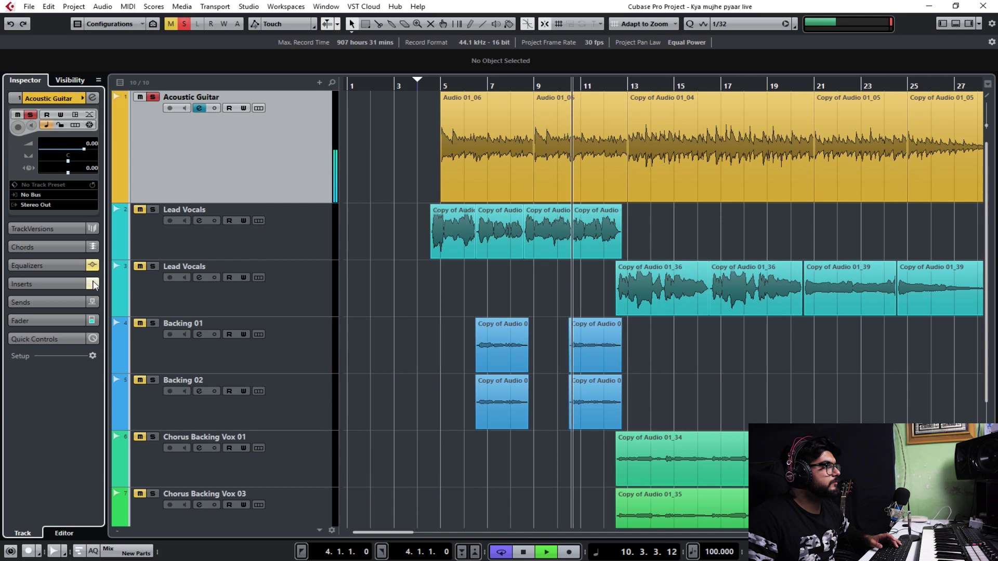
pyautogui.click(94, 265)
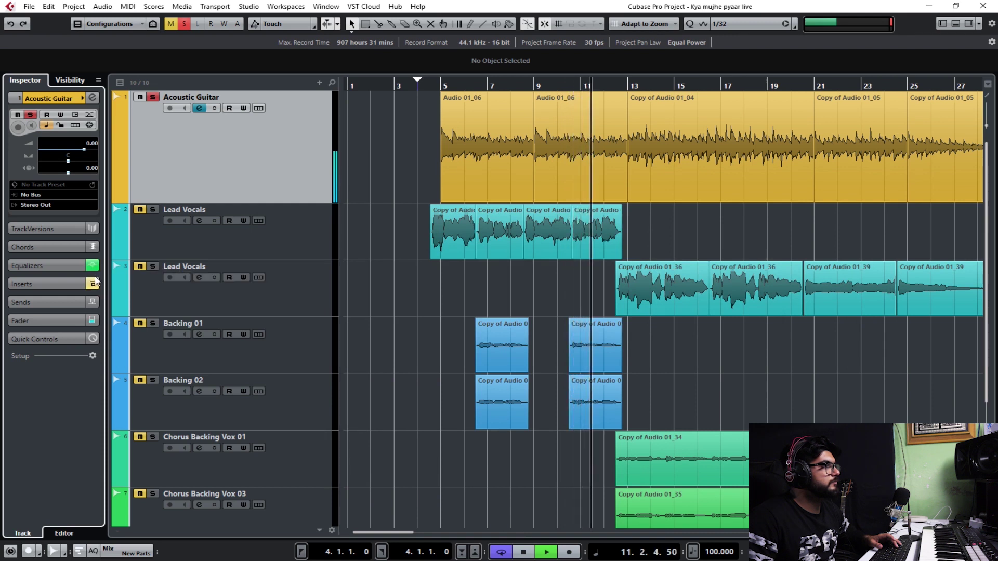
pyautogui.click(92, 283)
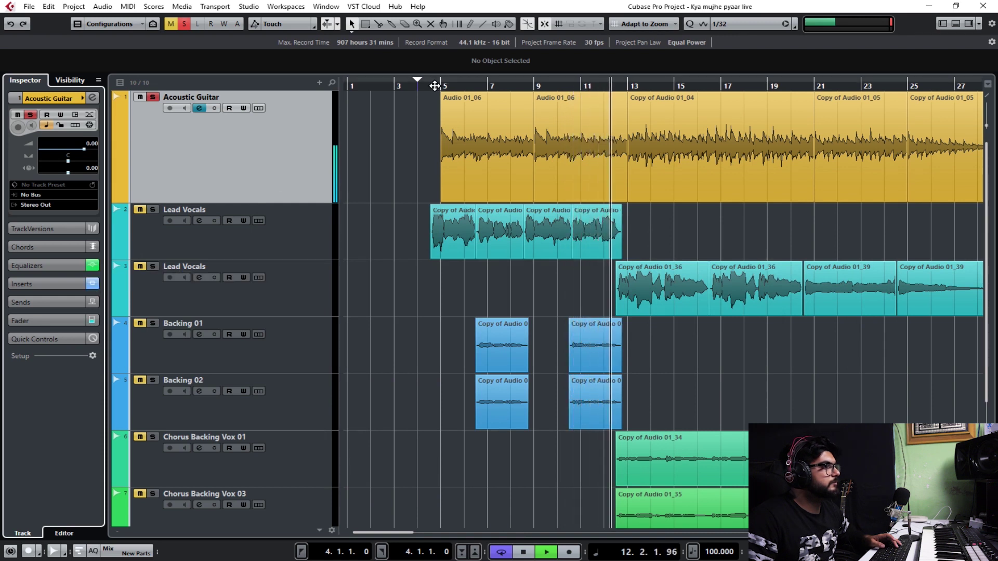
pyautogui.press('space')
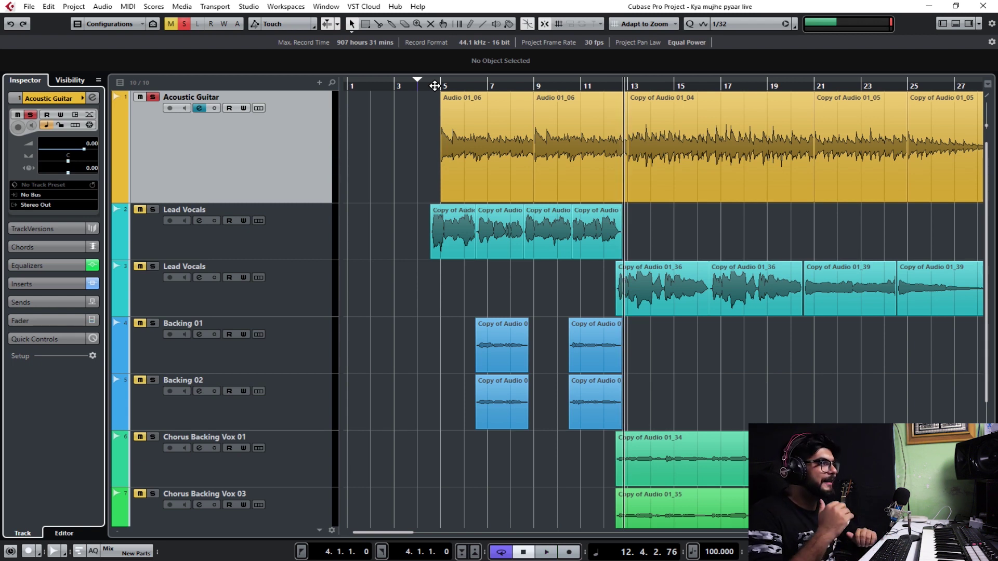
# - Place the cursor at bar 5 and open the Acoustic Guitar channel settings again
pyautogui.click(438, 86)
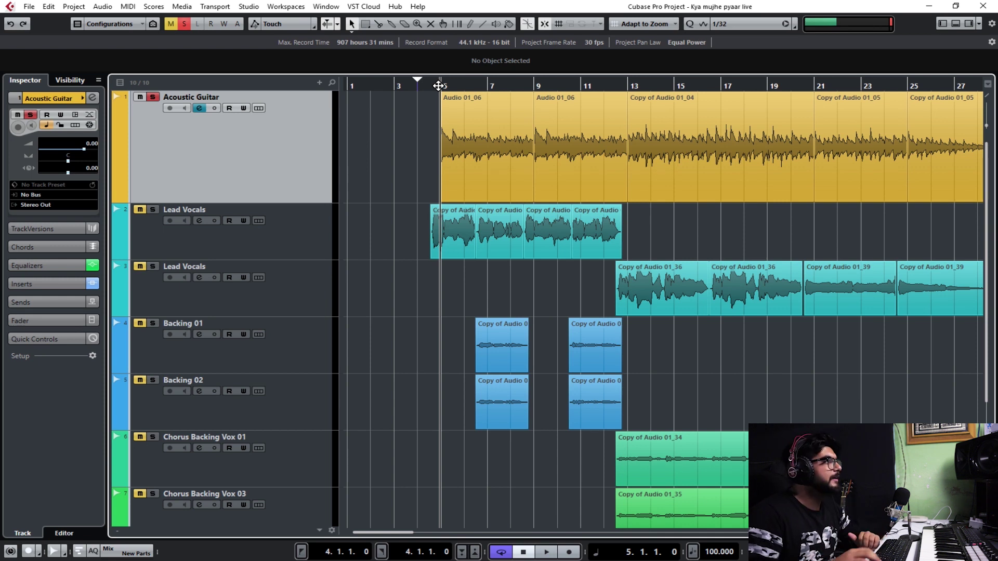
pyautogui.moveTo(437, 86); pyautogui.dragTo(432, 104)
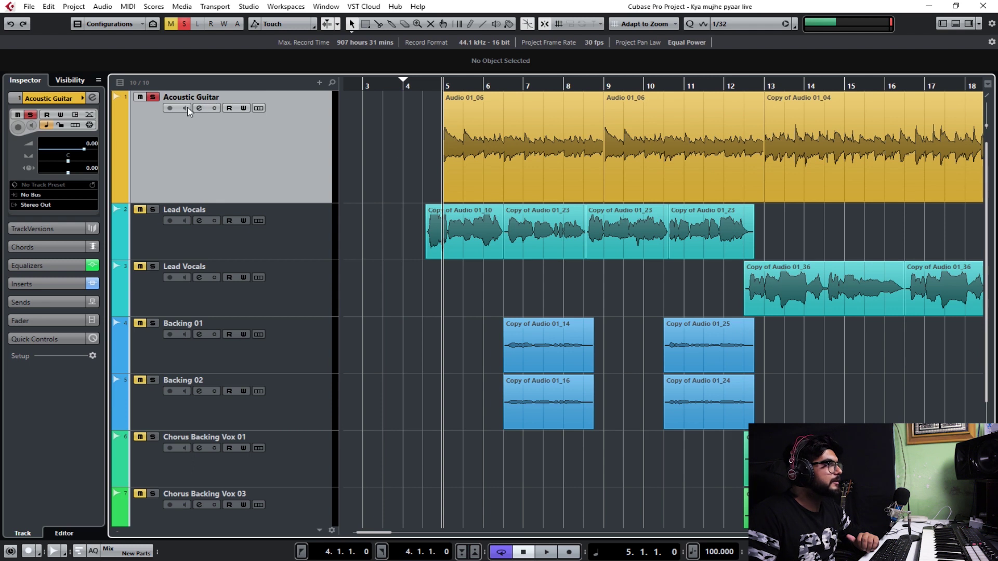
pyautogui.click(201, 107)
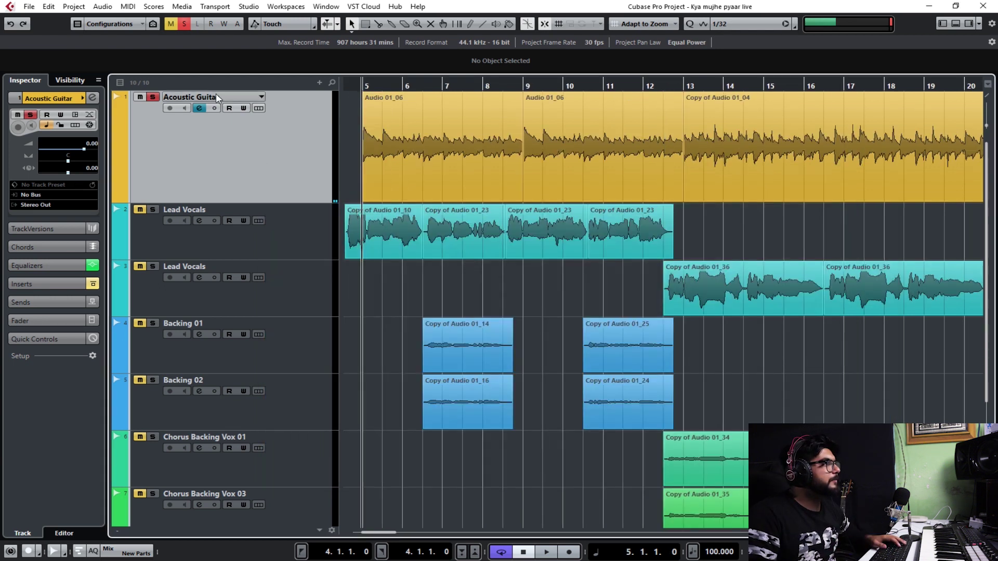
# - Open the Acoustic Guitar channel settings and bring up the editor of its Scarlett Compressor 64 insert
pyautogui.click(197, 108)
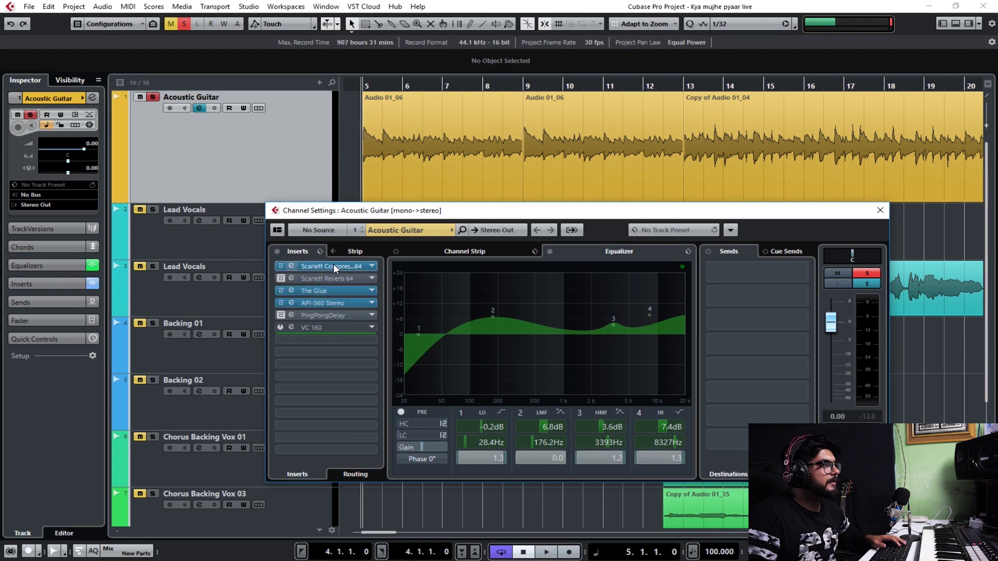
pyautogui.click(332, 263)
pyautogui.moveTo(607, 239); pyautogui.dragTo(537, 254)
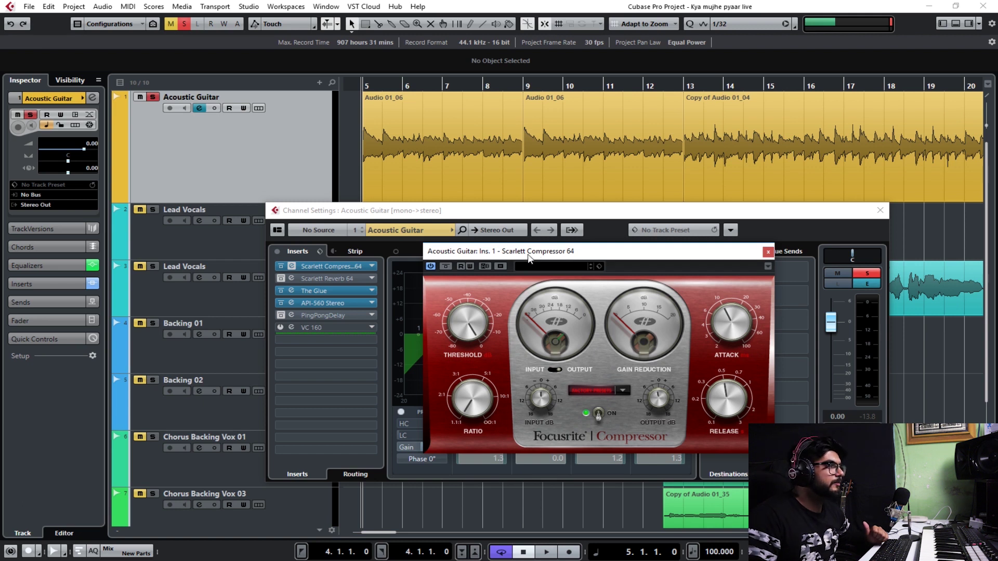
pyautogui.moveTo(534, 254); pyautogui.dragTo(595, 200)
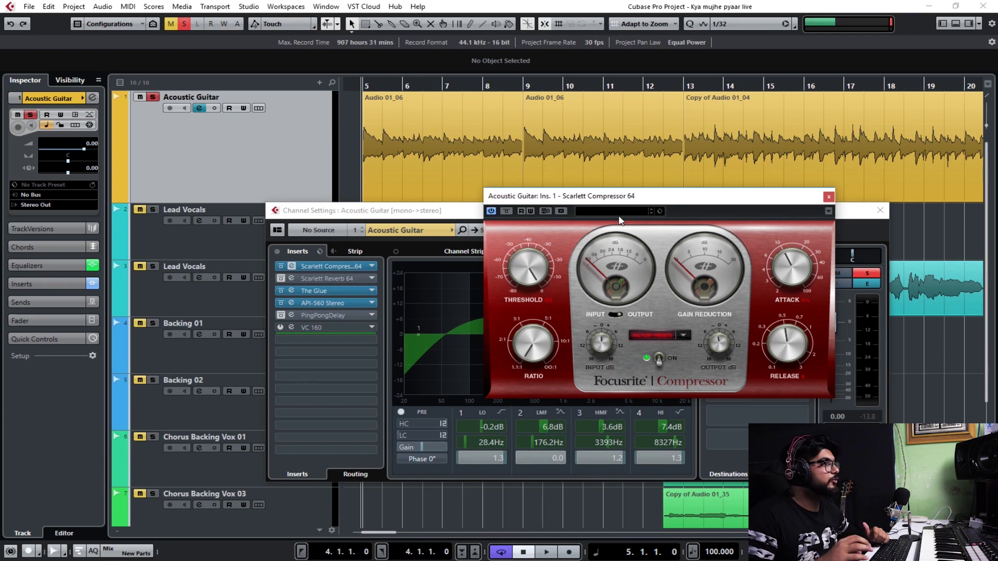
pyautogui.moveTo(649, 202); pyautogui.dragTo(578, 250)
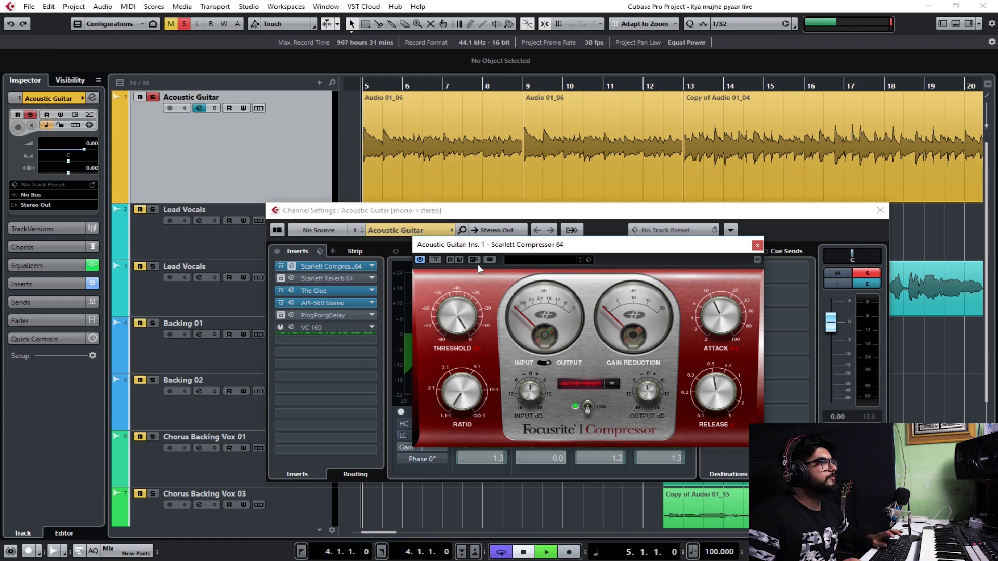
# - Play the guitar while bypassing and restoring Scarlett Compressor 64 to compare the sound, and close the compressor's editor
pyautogui.press('space')
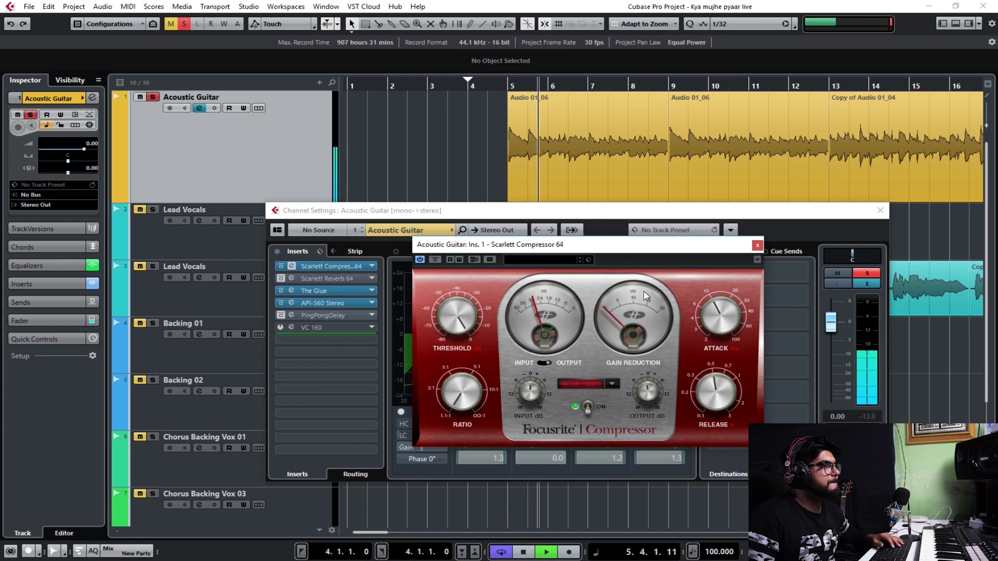
pyautogui.click(436, 262)
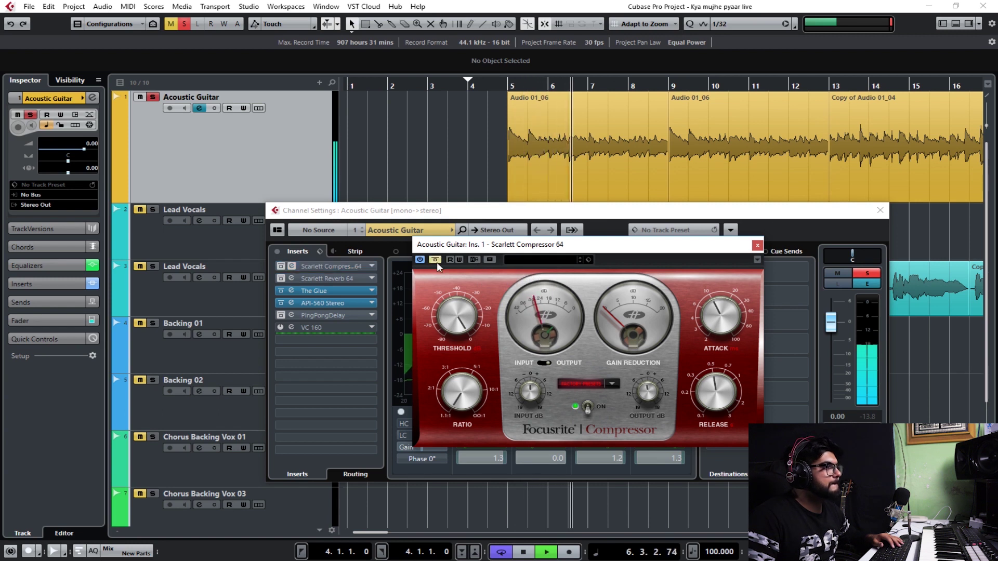
pyautogui.click(437, 262)
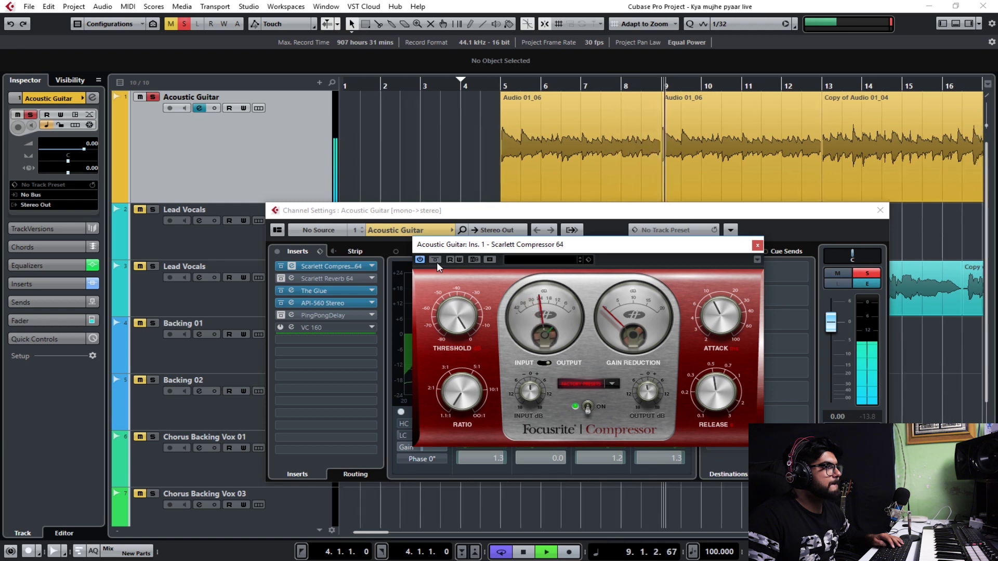
pyautogui.click(437, 262)
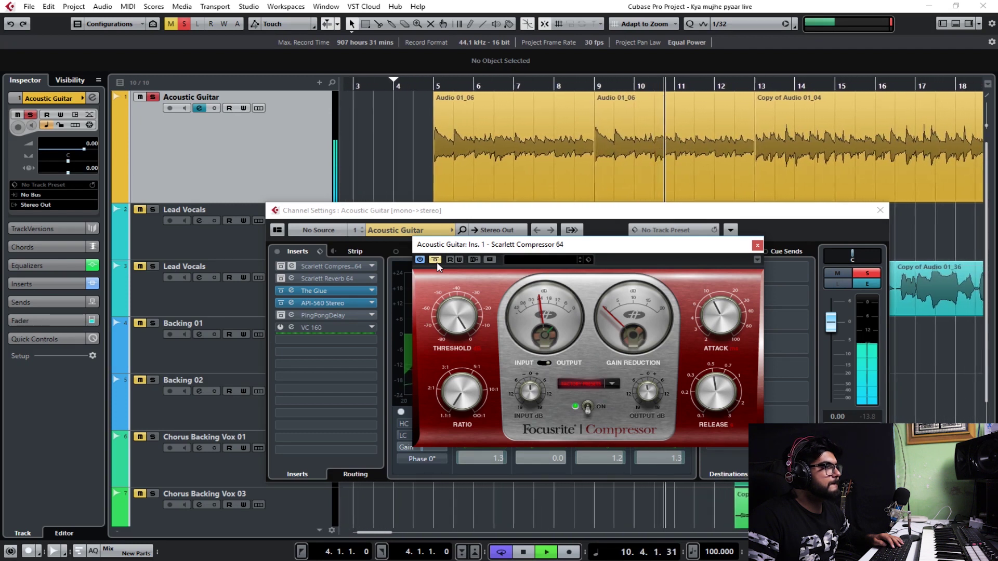
pyautogui.click(436, 260)
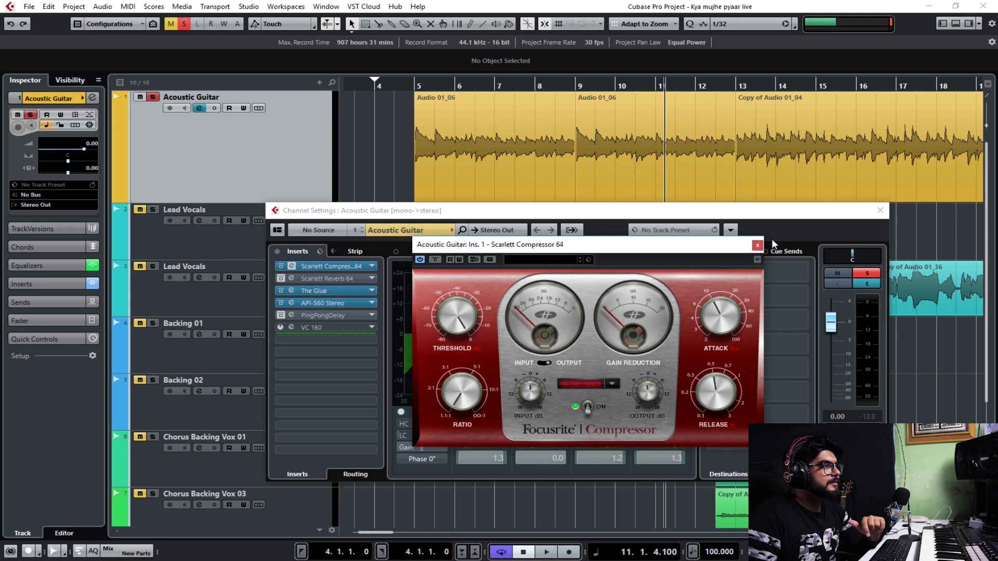
pyautogui.click(758, 245)
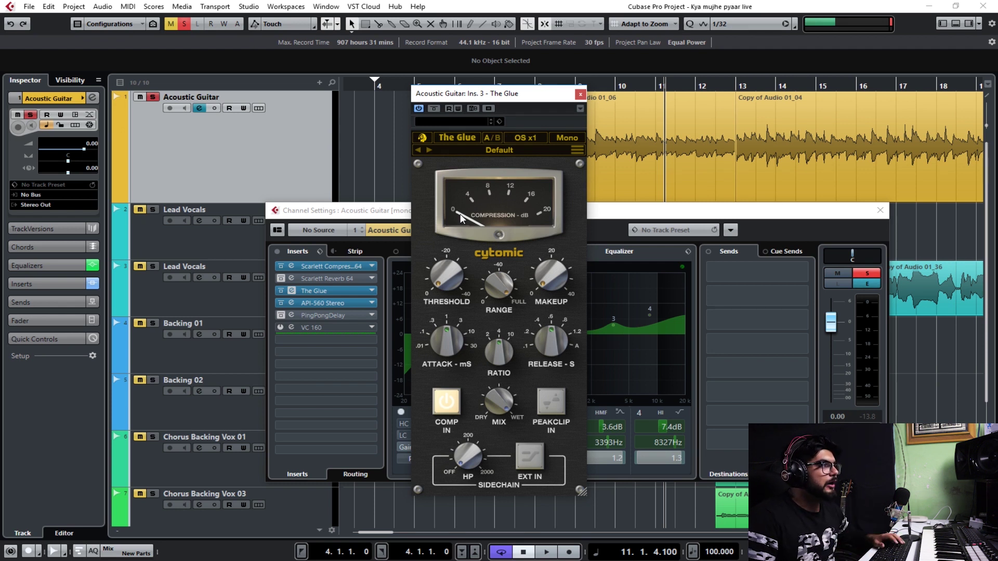
# - Switch the guitar's API-560 Stereo insert off and back on, and open its editor
pyautogui.click(279, 303)
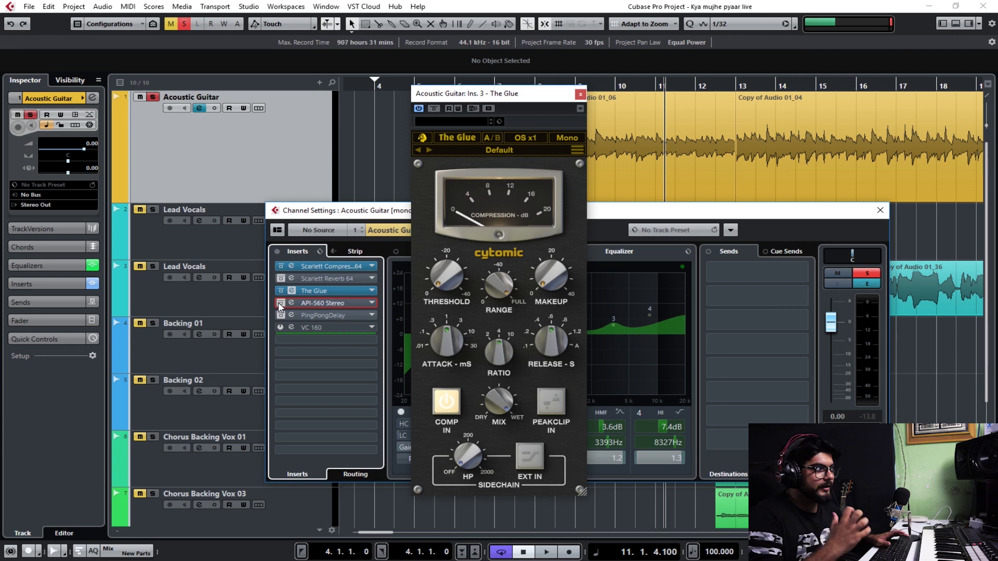
pyautogui.click(279, 303)
pyautogui.press('KP_Subtract')
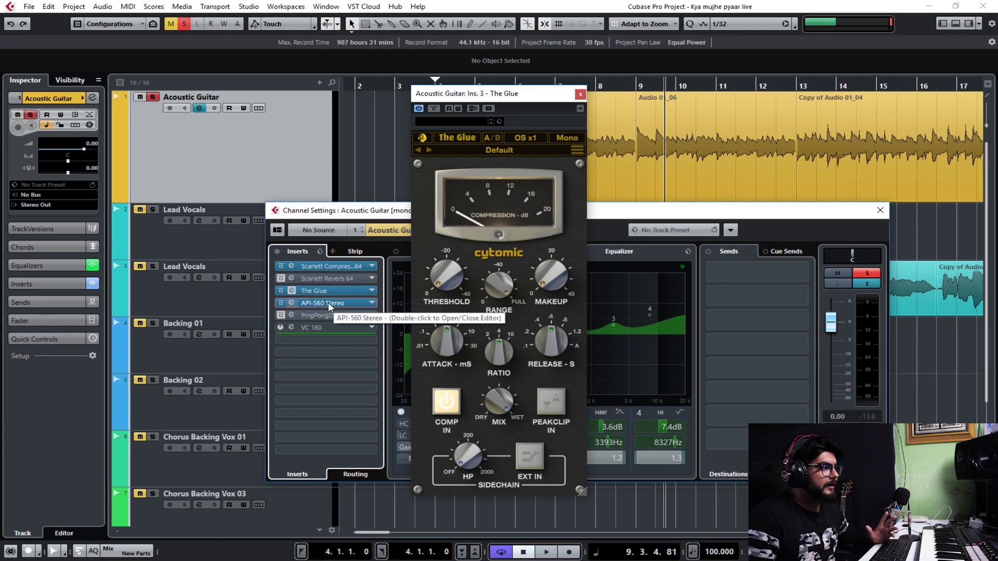
pyautogui.doubleClick(328, 303)
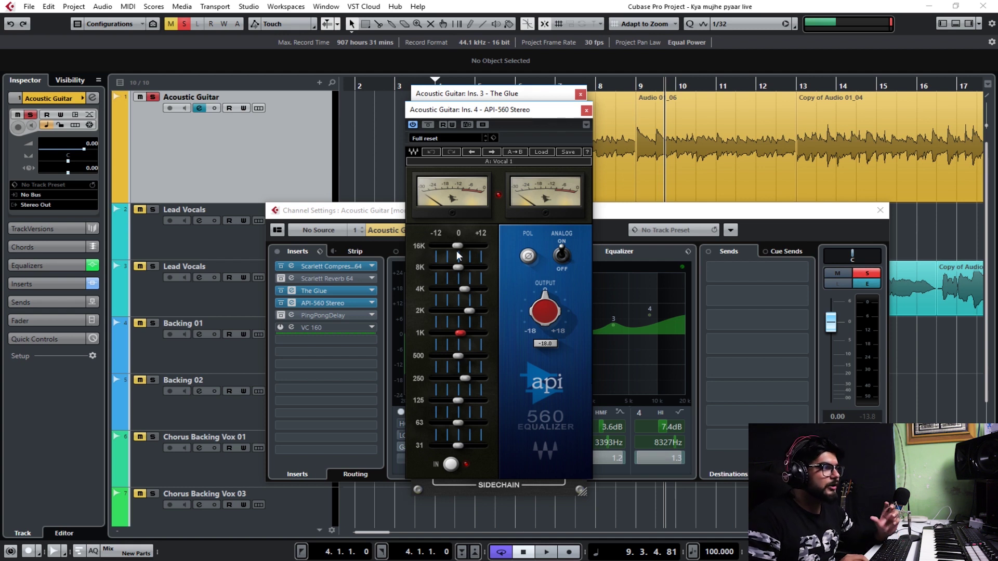
# - Play the guitar while trying the API-560's 1K band fader, and close the Acoustic Guitar channel settings
pyautogui.press('space')
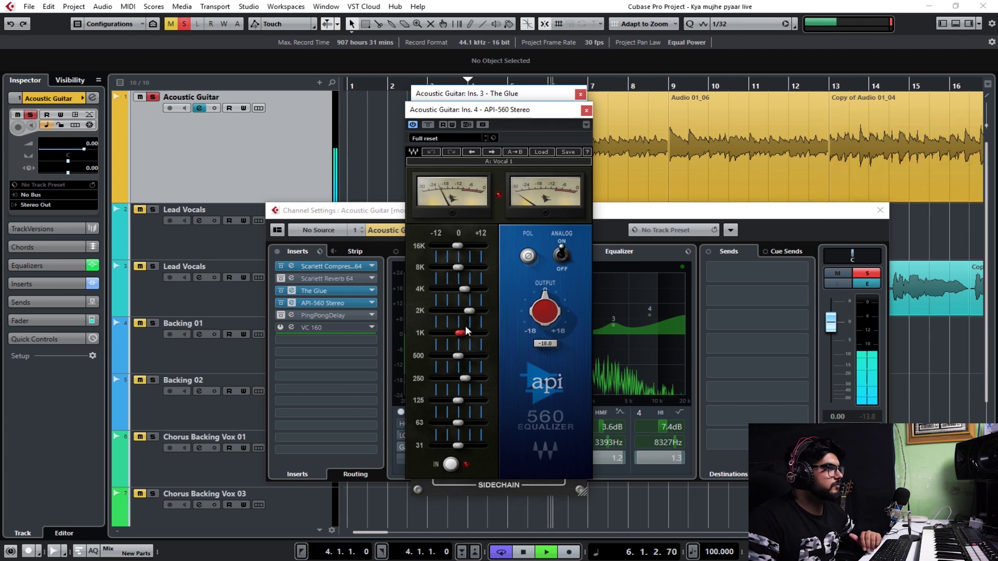
pyautogui.moveTo(465, 327); pyautogui.dragTo(489, 327)
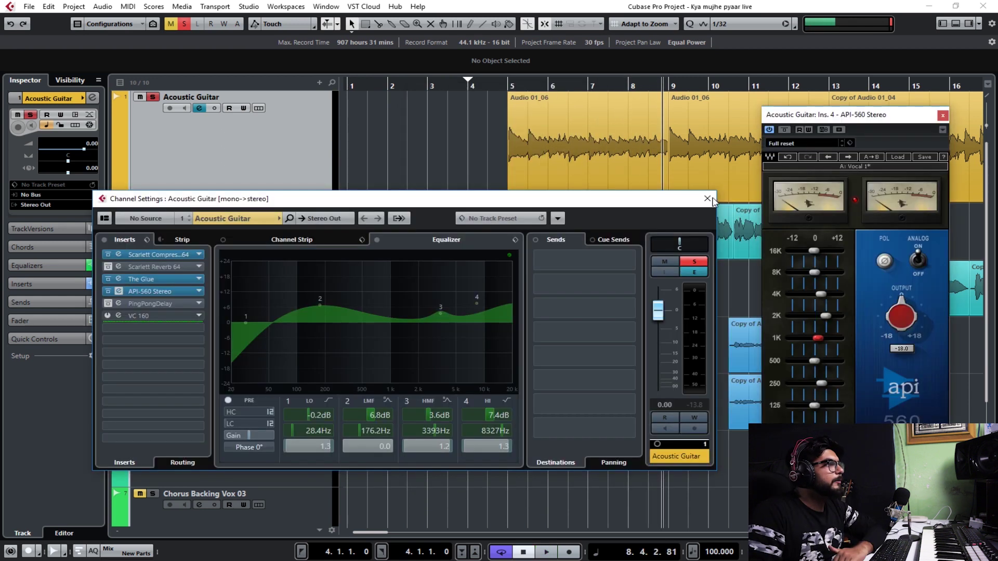
pyautogui.click(711, 202)
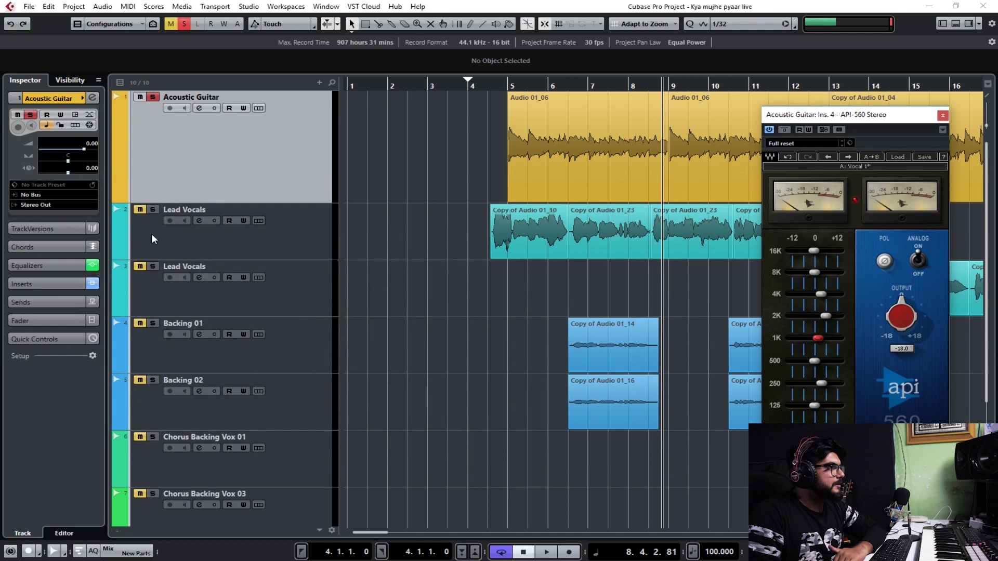
# - Solo the first Lead Vocals track, place the cursor at 4.3.1, and open that track's channel settings
pyautogui.click(152, 209)
pyautogui.click(488, 88)
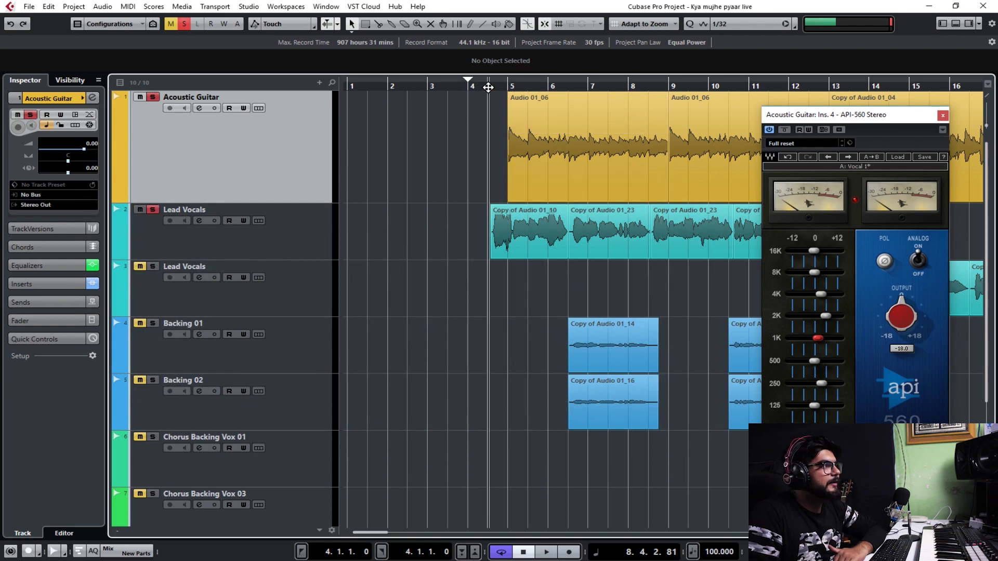
pyautogui.click(487, 83)
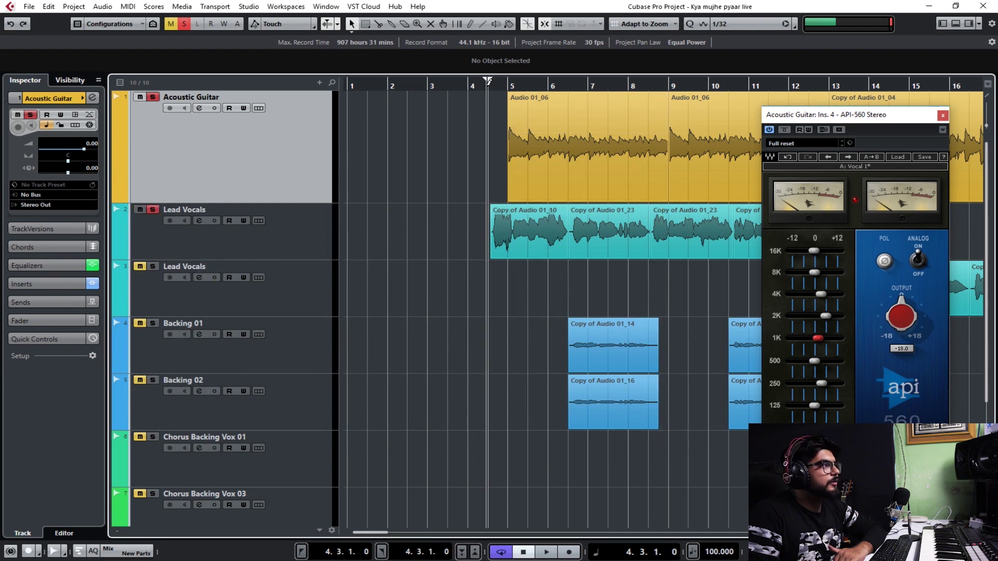
pyautogui.click(310, 217)
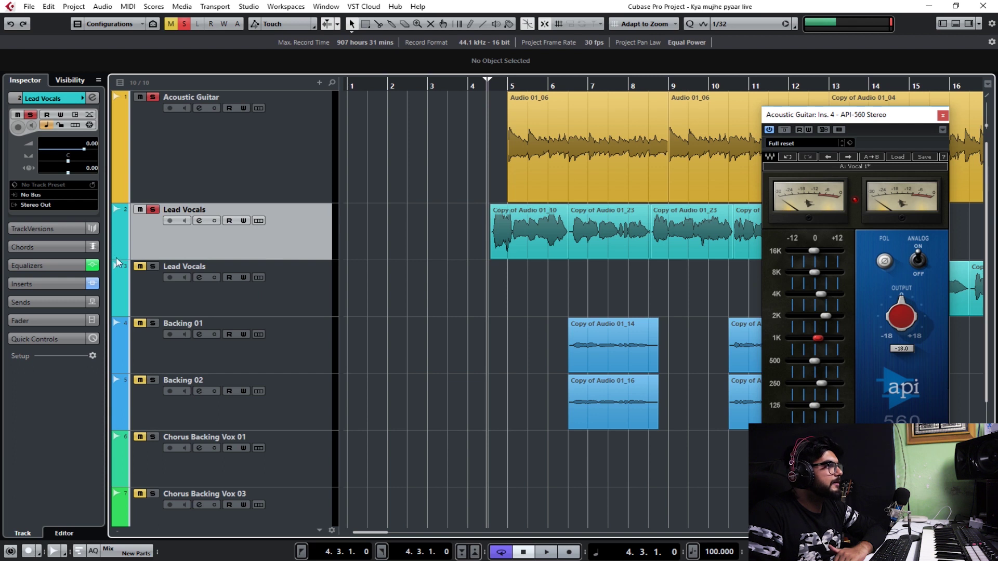
pyautogui.click(199, 221)
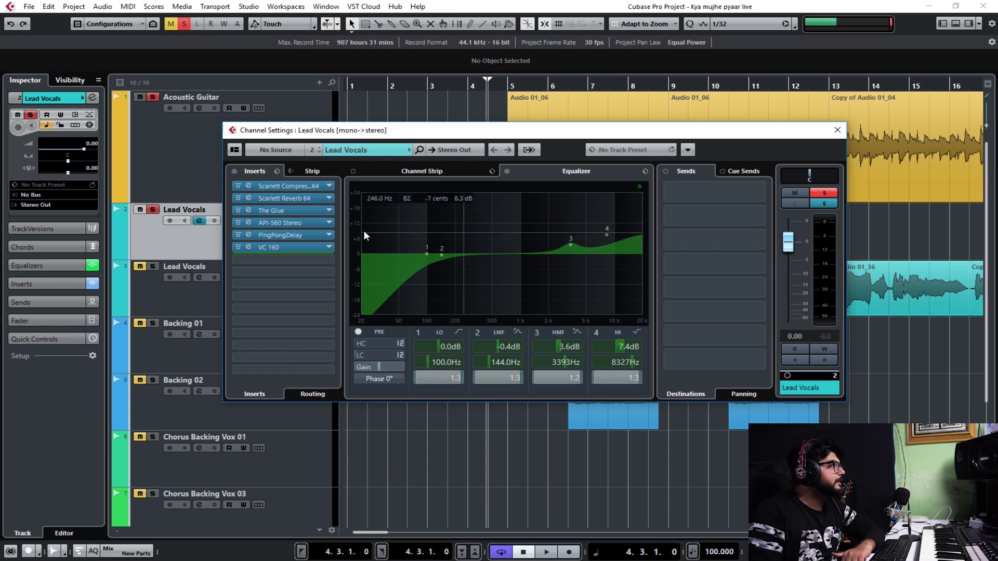
# - Bypass all Lead Vocals inserts and take the Acoustic Guitar track out of solo
pyautogui.click(229, 170)
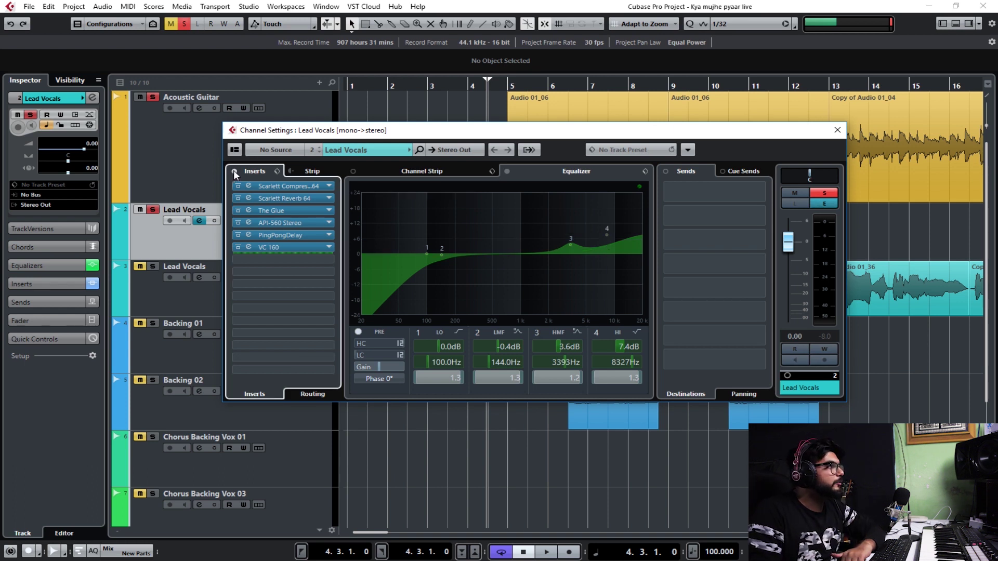
pyautogui.click(233, 170)
pyautogui.click(142, 100)
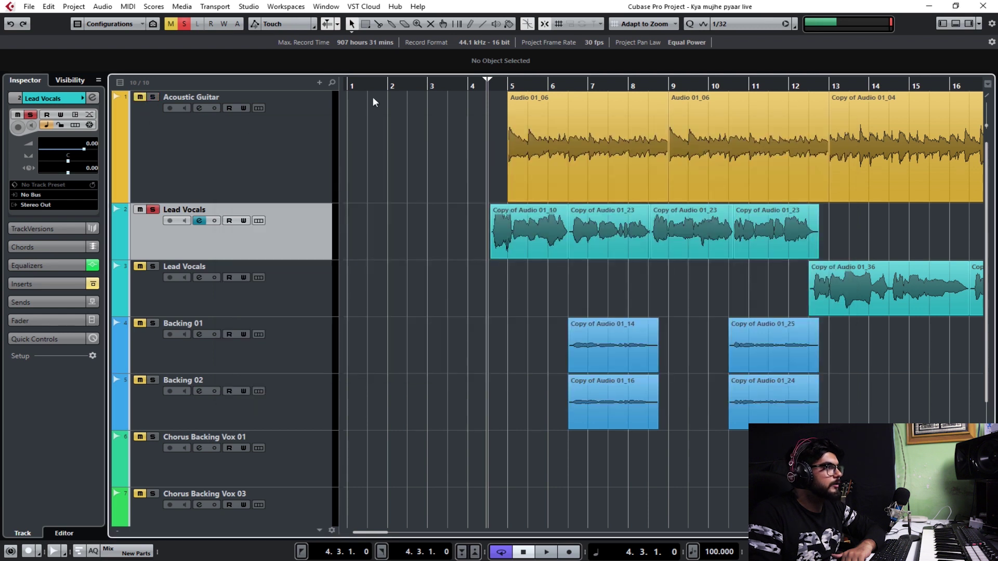
# - Play the soloed lead vocal with its equalizer bypassed and enabled for comparison, stop playback, and leave the equalizer on
pyautogui.press('space')
pyautogui.click(199, 220)
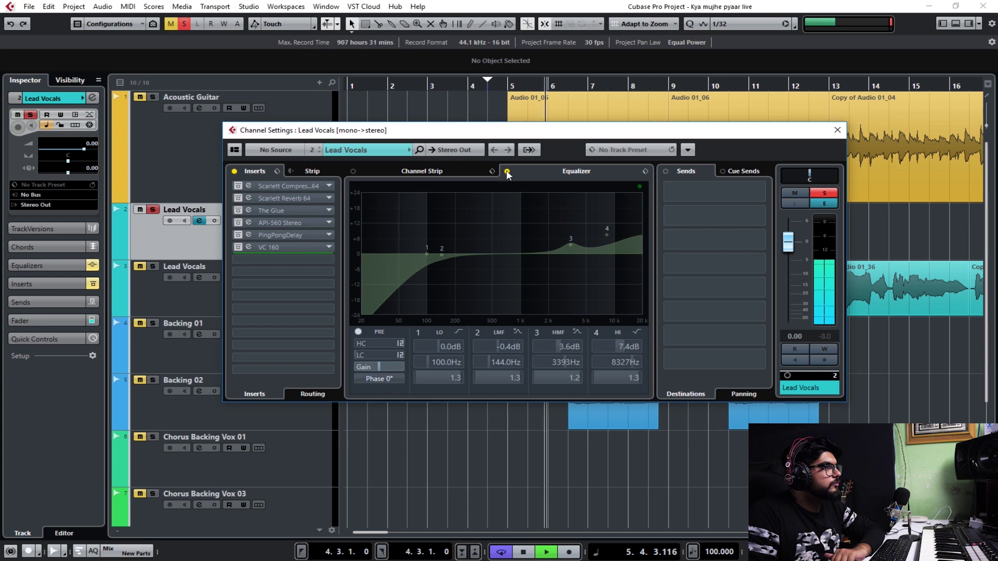
pyautogui.click(506, 171)
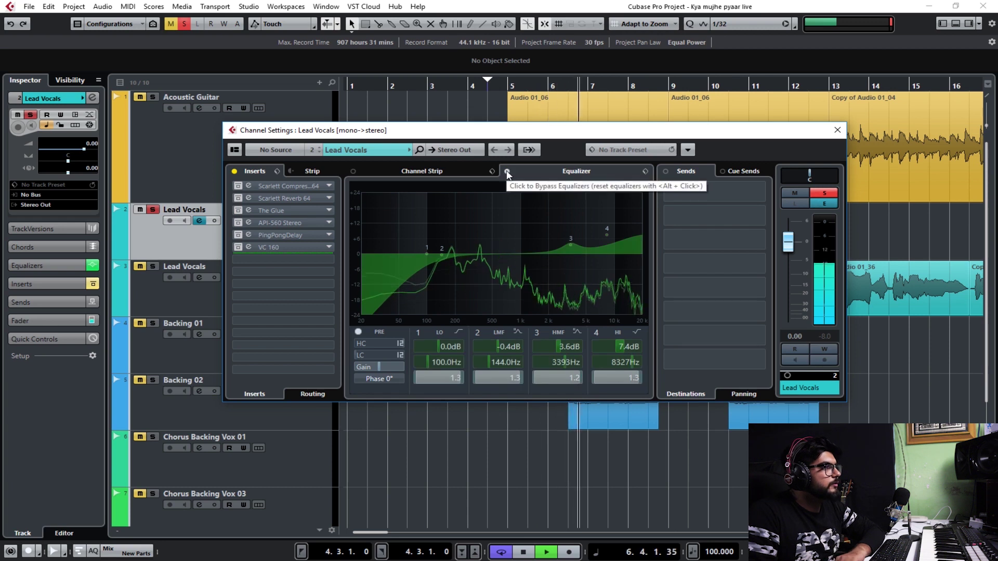
pyautogui.click(507, 172)
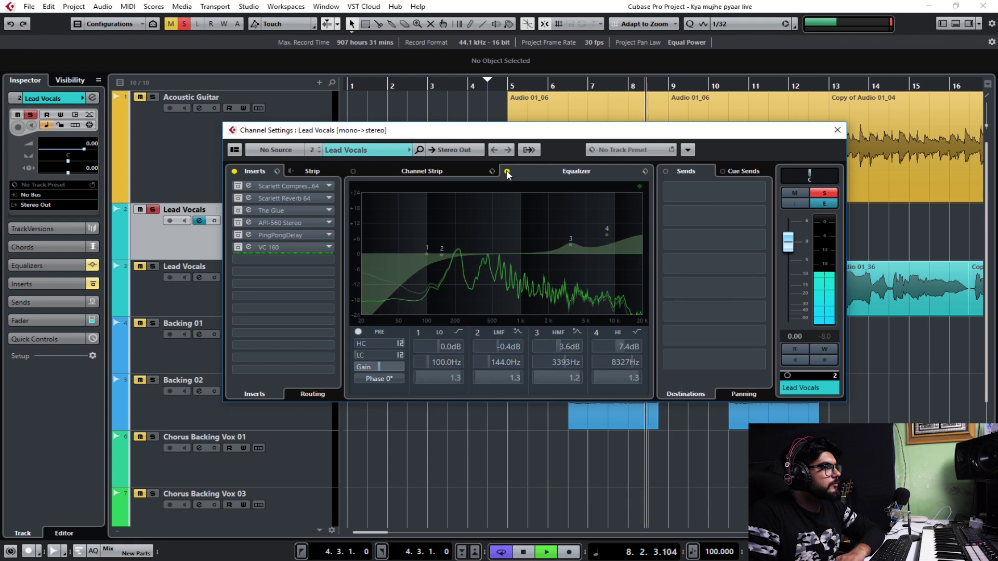
pyautogui.press('space')
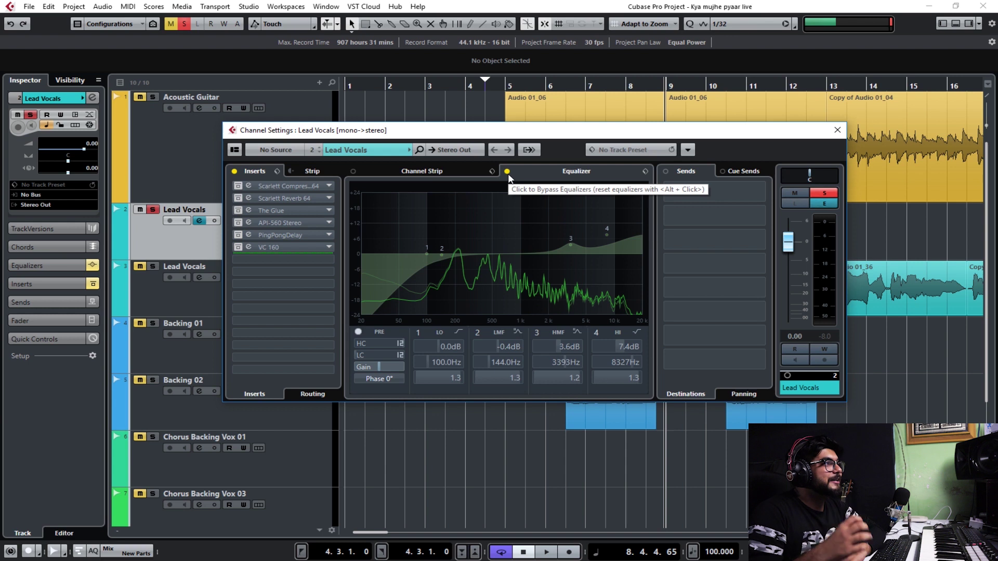
pyautogui.click(507, 172)
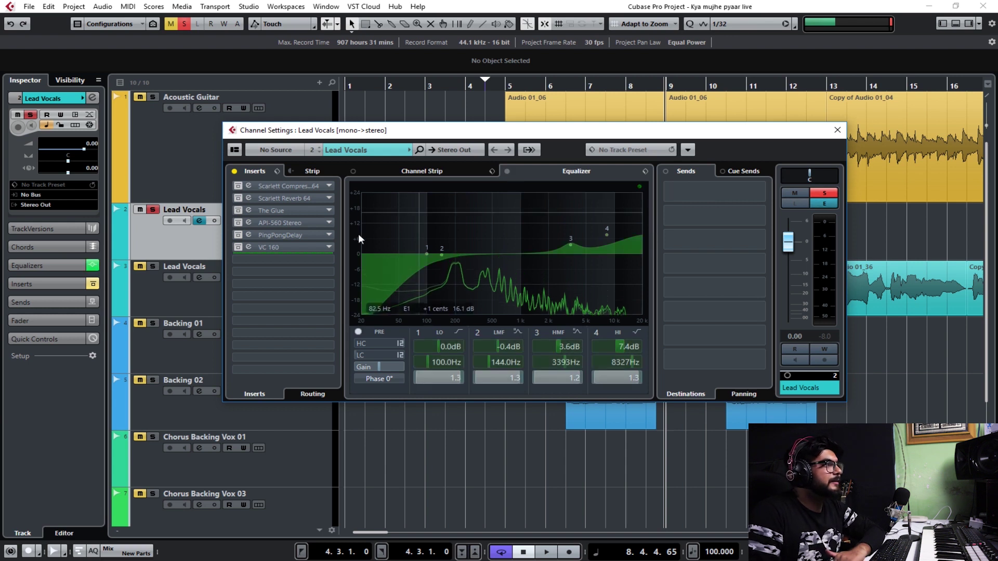
# - Play the lead vocal, enable only its Scarlett Compressor 64 insert, and open the compressor's editor
pyautogui.click(231, 223)
pyautogui.click(203, 220)
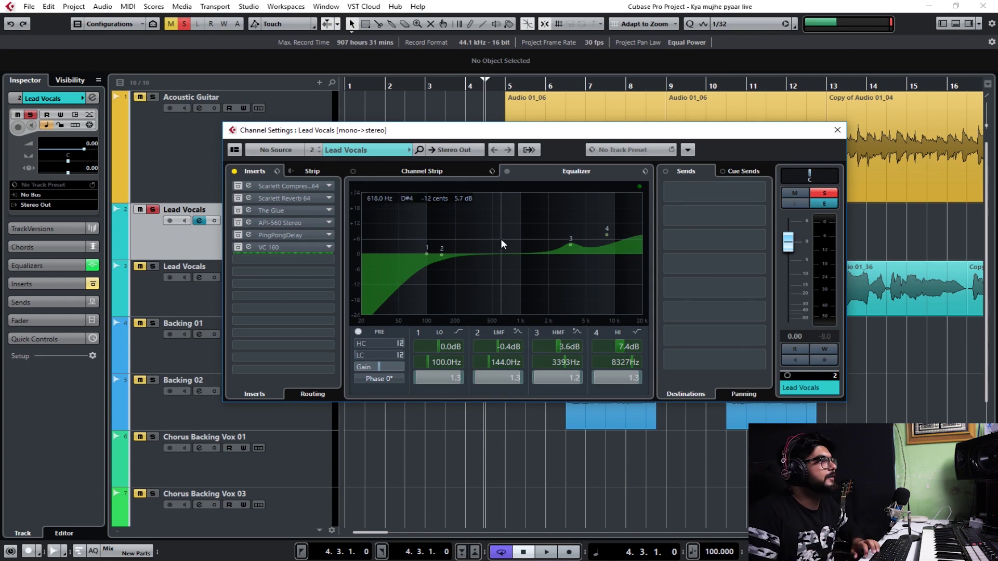
pyautogui.press('space')
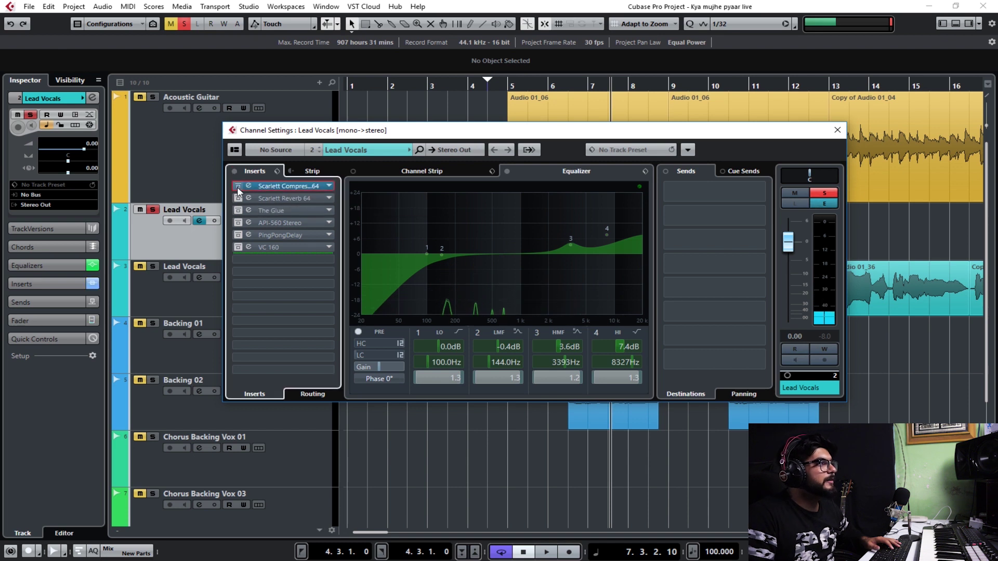
pyautogui.click(305, 186)
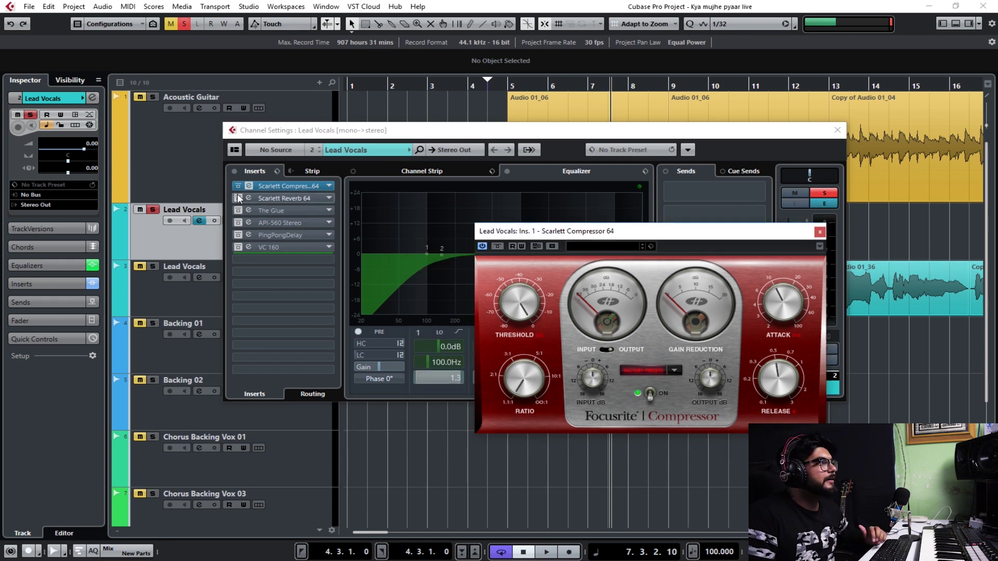
# - Enable the Scarlett Reverb 64 insert on Lead Vocals and open its editor beside the compressor
pyautogui.click(238, 197)
pyautogui.moveTo(520, 231); pyautogui.dragTo(761, 233)
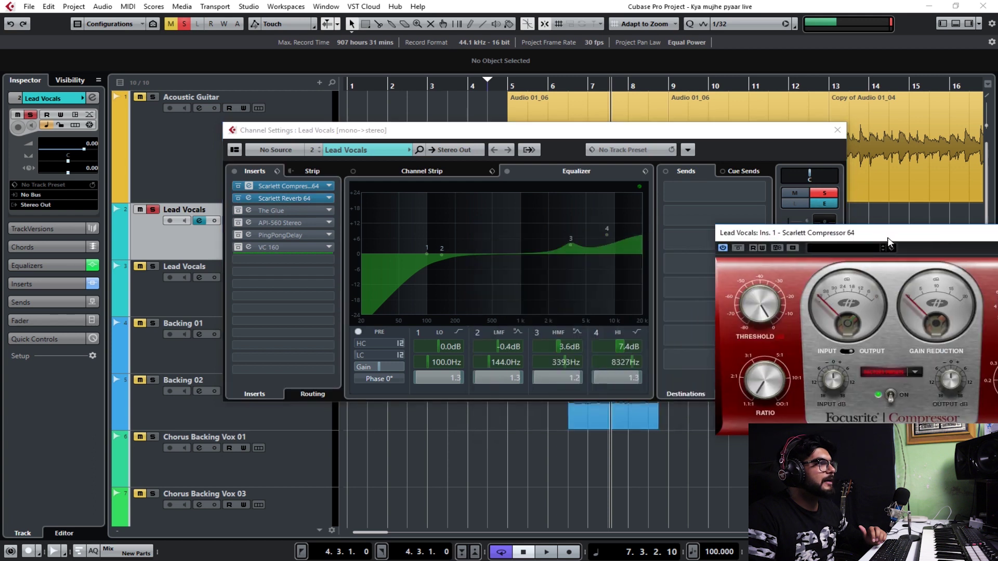
pyautogui.click(298, 198)
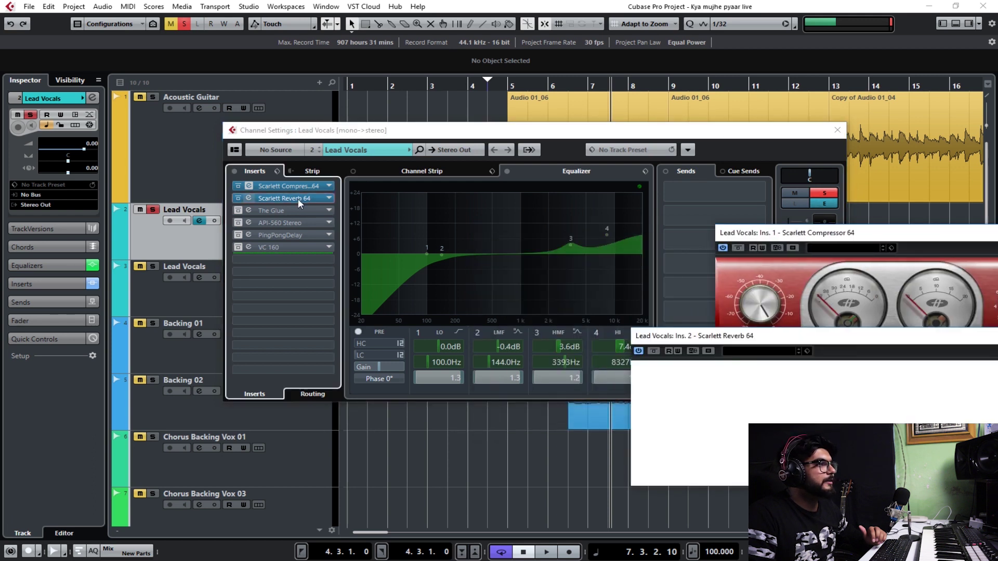
pyautogui.moveTo(745, 346); pyautogui.dragTo(419, 258)
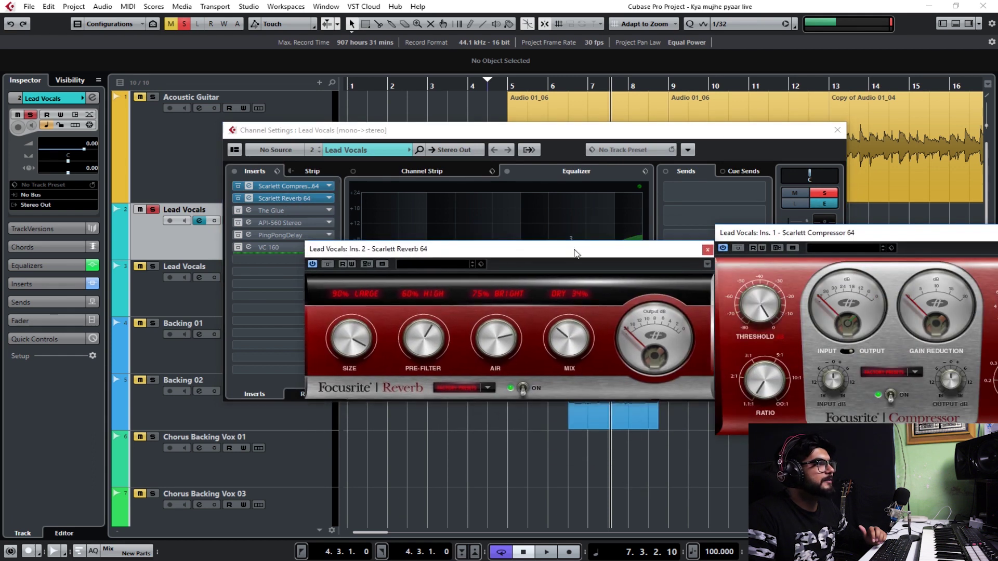
# - Close the vocal compressor's editor and set the Scarlett Reverb 64 mix to DRY 30%
pyautogui.click(717, 307)
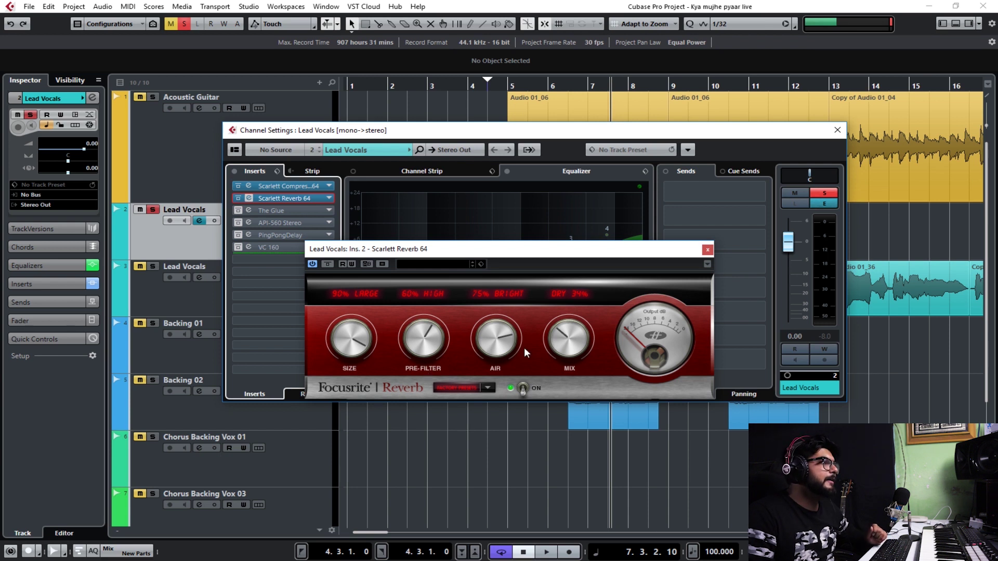
pyautogui.moveTo(581, 351); pyautogui.dragTo(574, 333)
pyautogui.moveTo(608, 279); pyautogui.dragTo(567, 353)
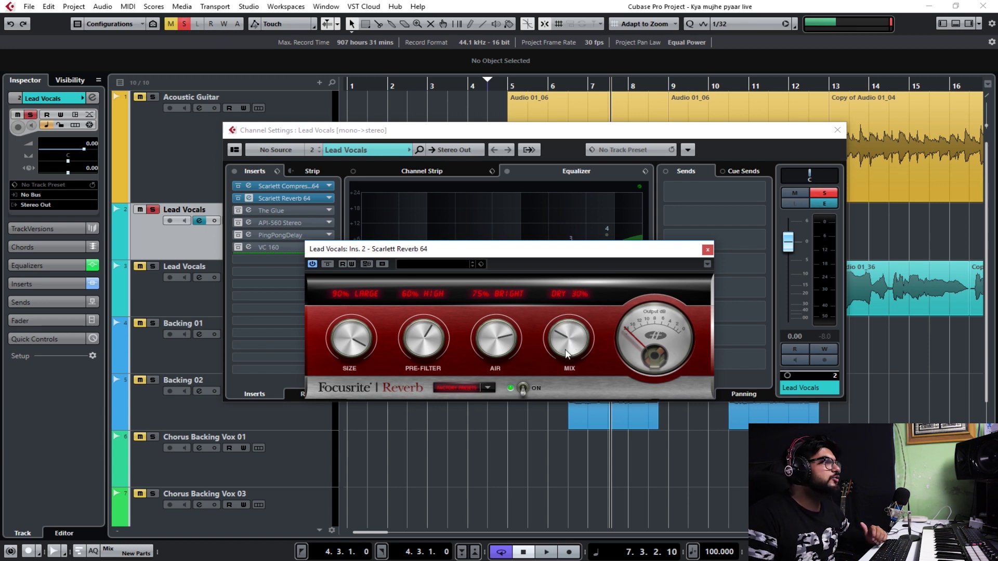
# - Set the Scarlett Reverb 64 mix to DRY 30% and play the start of the soloed lead vocal through the reverb
pyautogui.moveTo(566, 354); pyautogui.dragTo(569, 346)
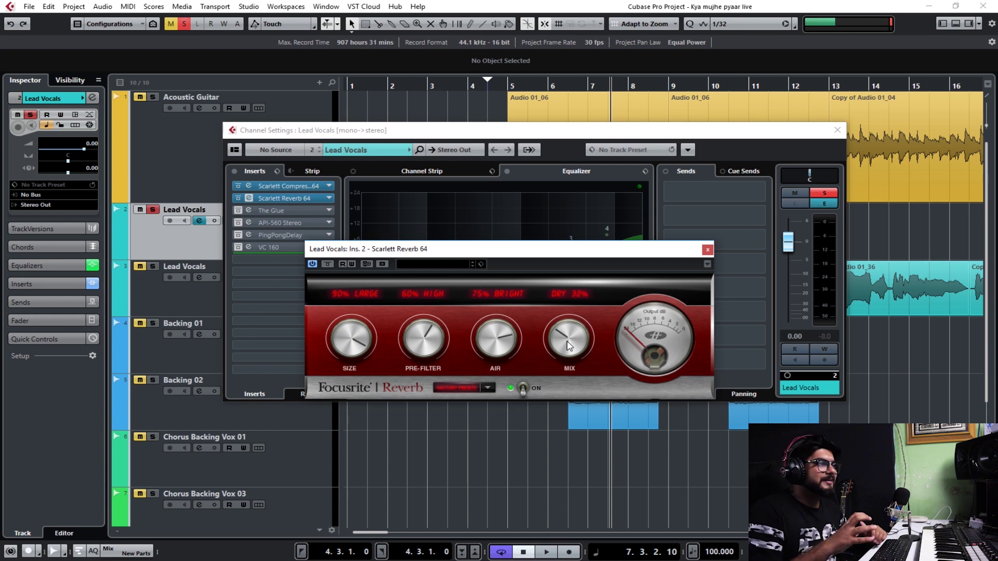
pyautogui.moveTo(570, 346); pyautogui.dragTo(569, 348)
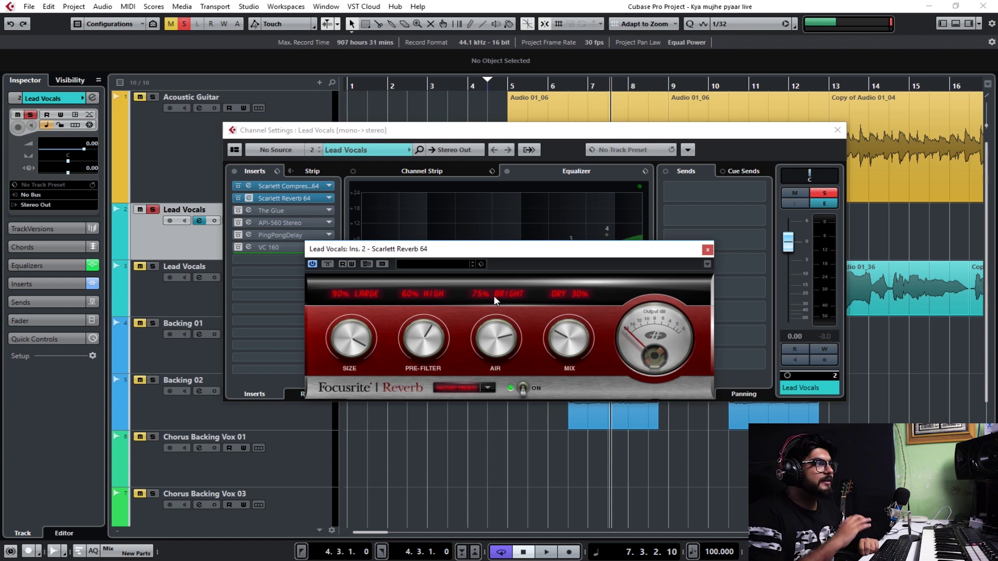
pyautogui.moveTo(761, 131); pyautogui.dragTo(997, 142)
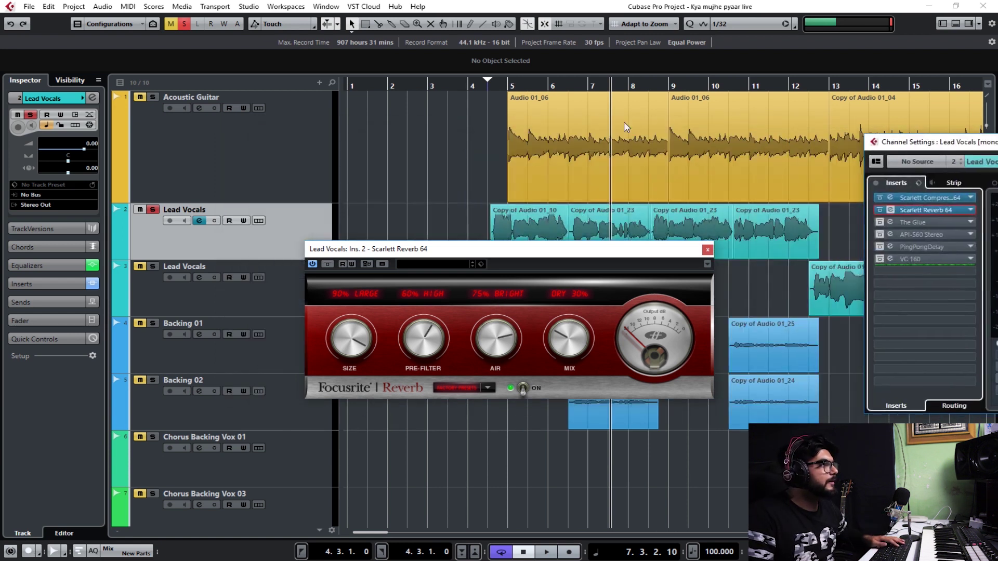
pyautogui.click(497, 83)
pyautogui.press('space')
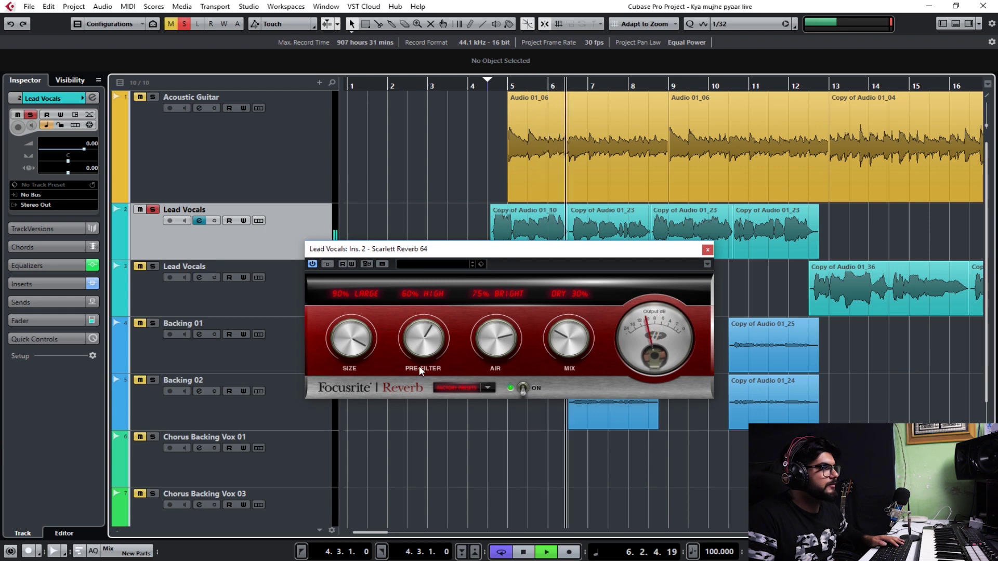
pyautogui.click(523, 251)
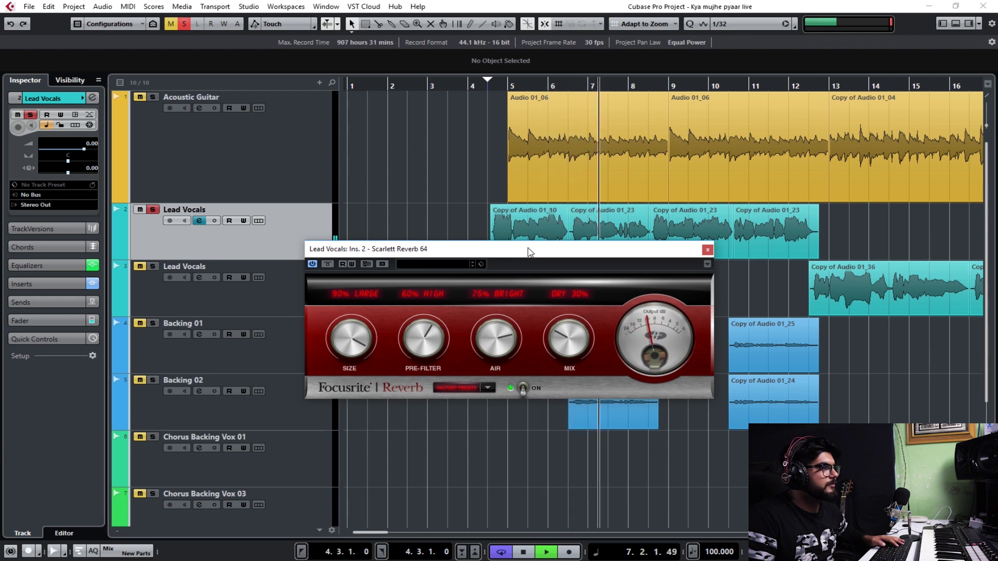
pyautogui.press('space')
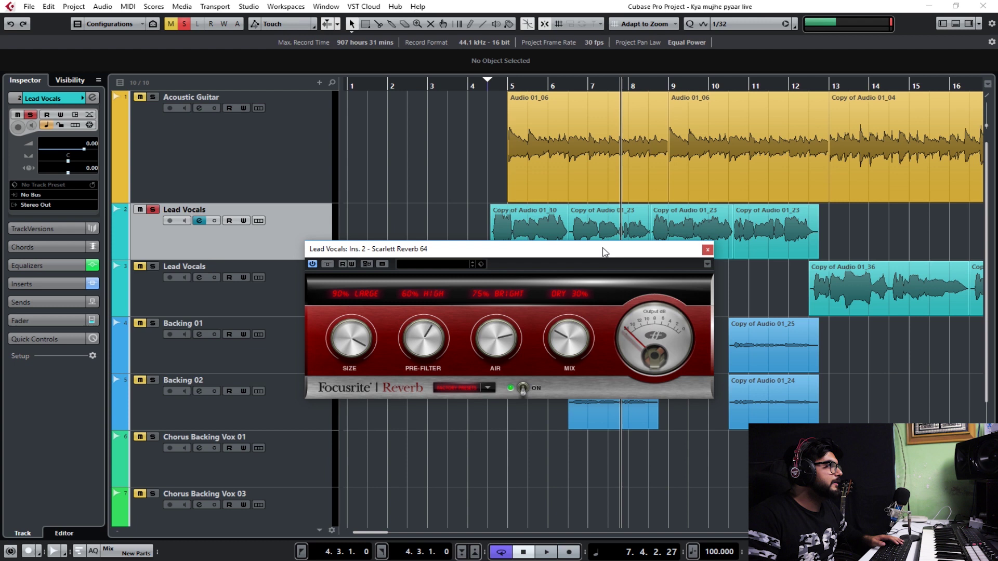
# - Clear the reverb editor away, enable The Glue insert on Lead Vocals, and close its editor after viewing it
pyautogui.moveTo(575, 255); pyautogui.dragTo(692, 260)
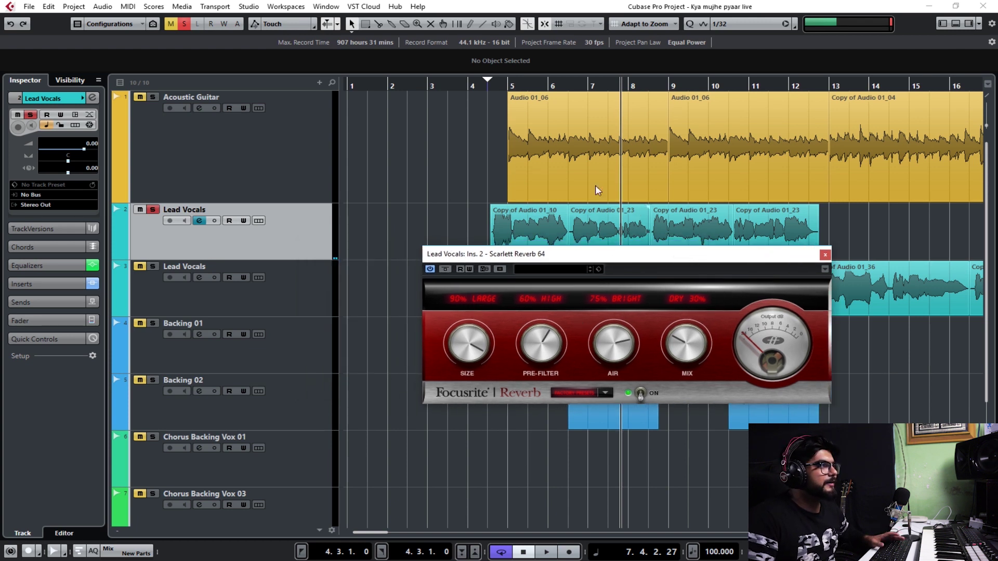
pyautogui.click(583, 87)
pyautogui.click(192, 223)
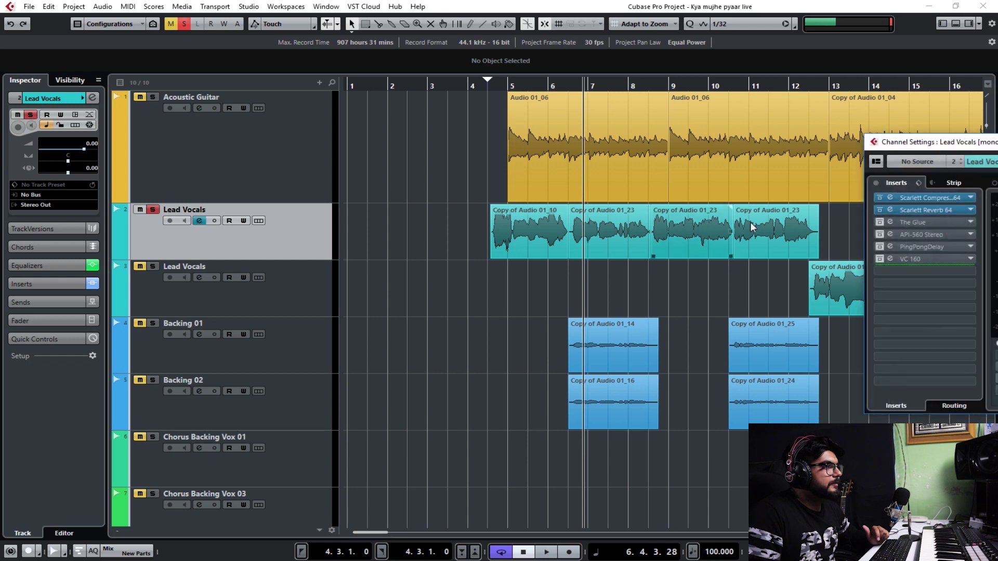
pyautogui.moveTo(915, 144); pyautogui.dragTo(424, 146)
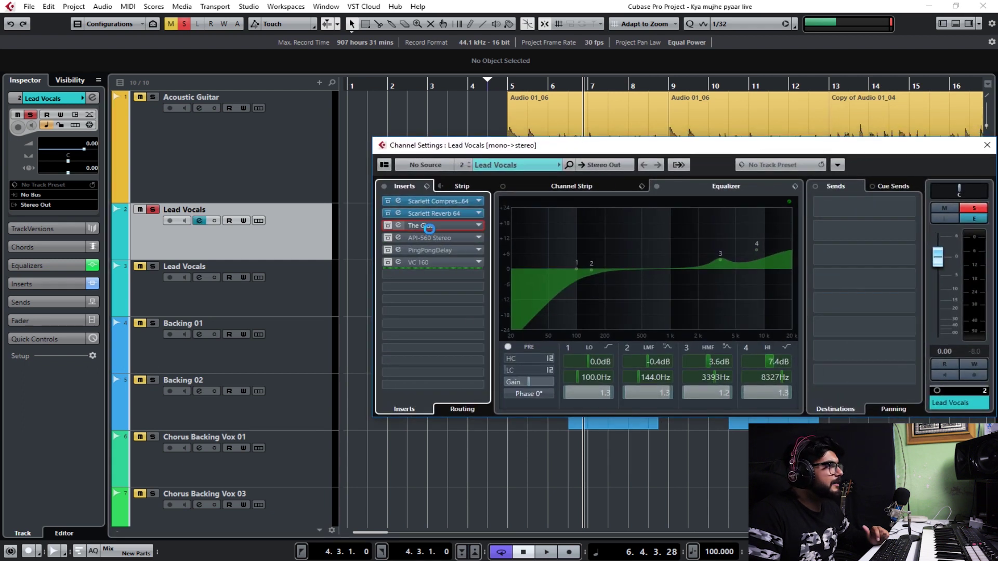
pyautogui.click(398, 225)
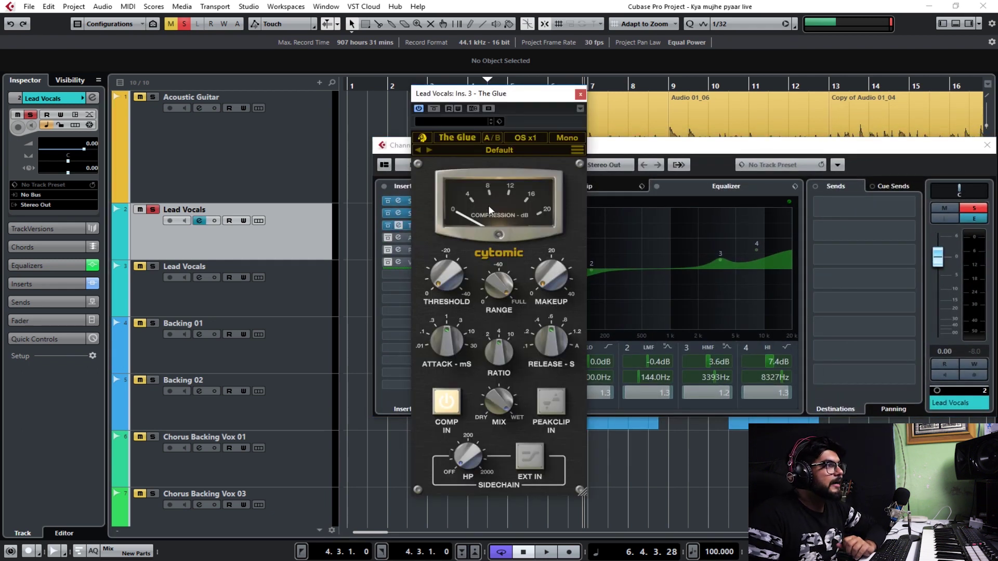
pyautogui.click(580, 95)
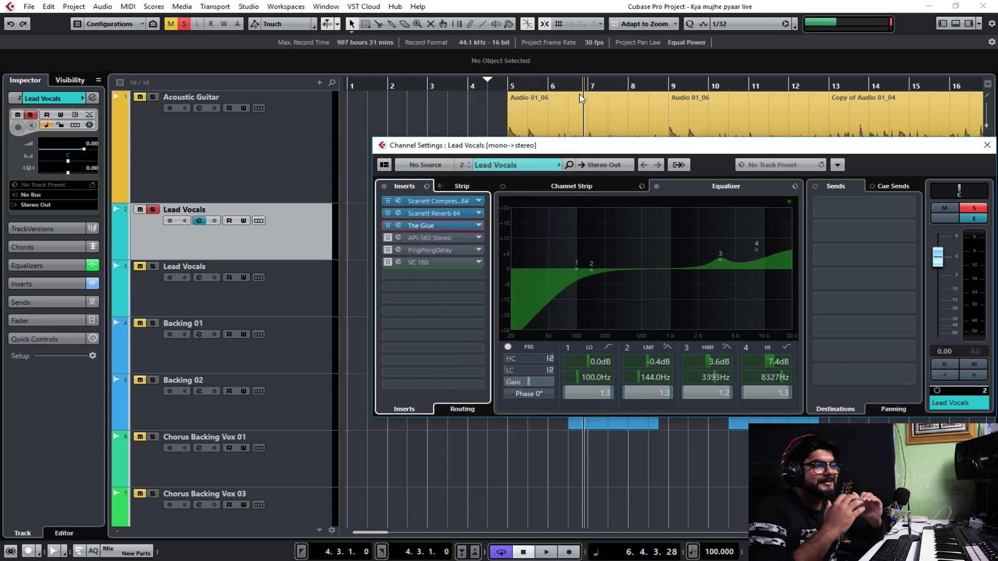
# - Enable the API-560 Stereo and PingPongDelay inserts on Lead Vocals, leaving only the PingPongDelay editor open
pyautogui.click(398, 238)
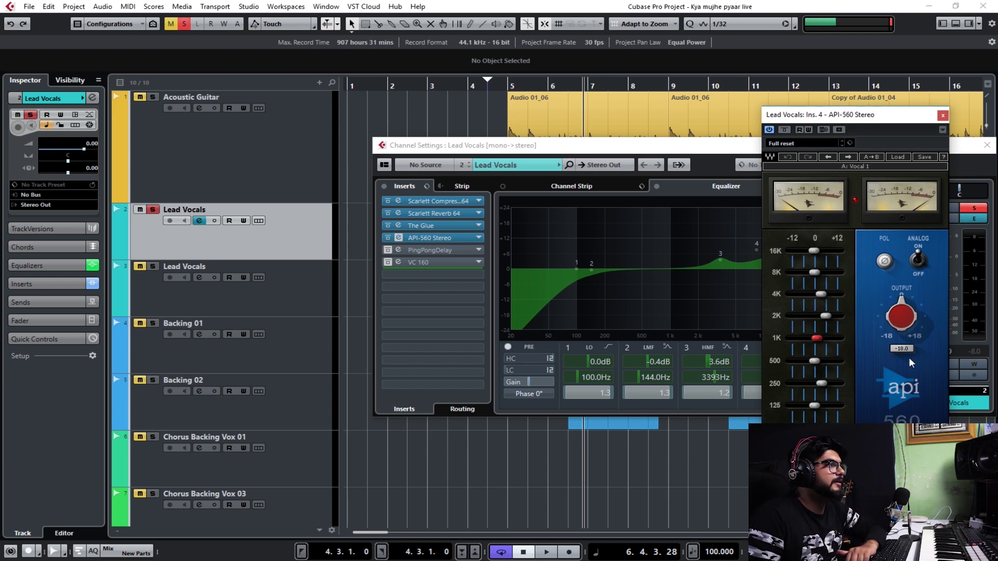
pyautogui.click(398, 250)
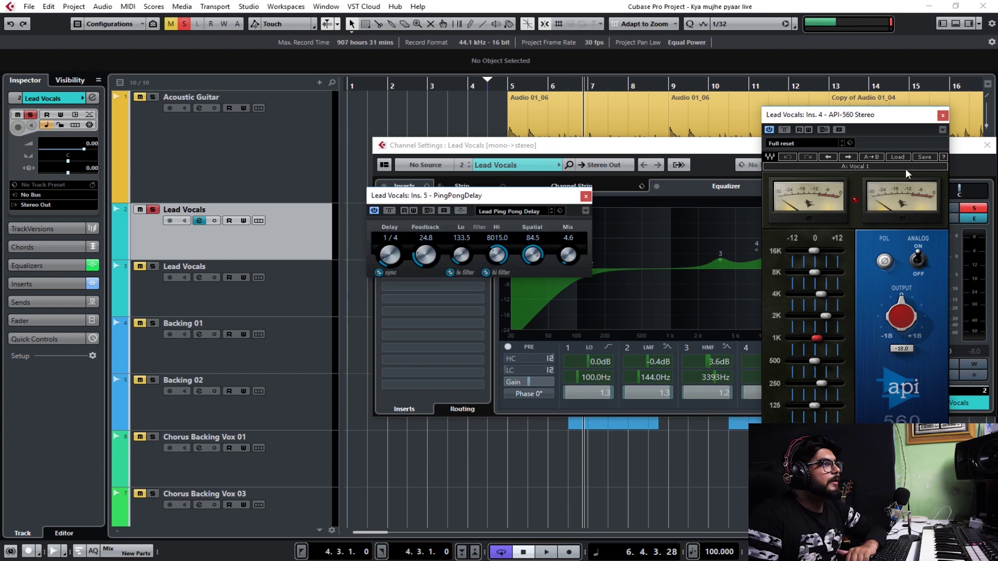
pyautogui.click(942, 114)
pyautogui.click(986, 145)
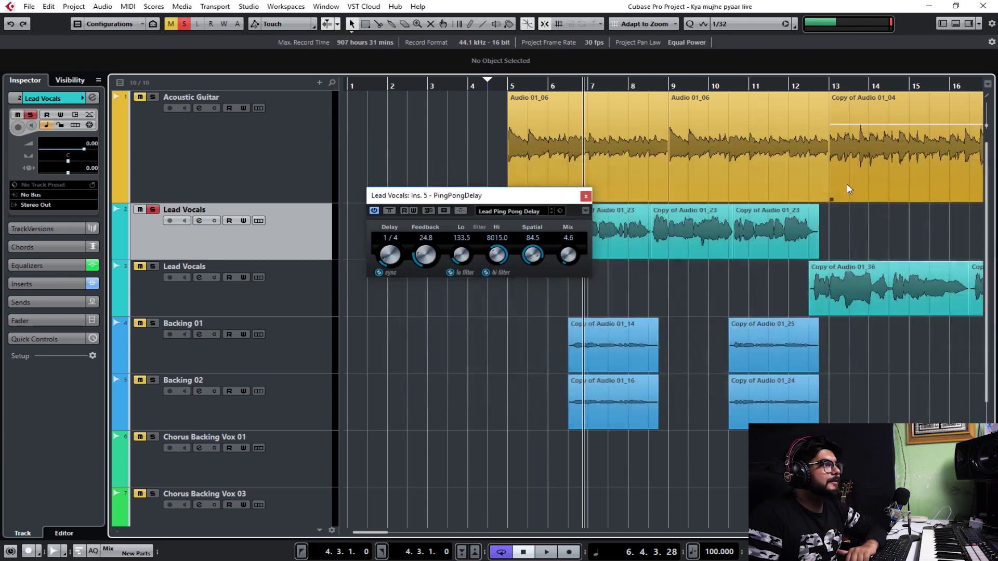
# - Turn off the Scarlett Reverb 64 insert on Lead Vocals and play the start of the vocal to hear the delay
pyautogui.click(199, 220)
pyautogui.moveTo(544, 148); pyautogui.dragTo(967, 161)
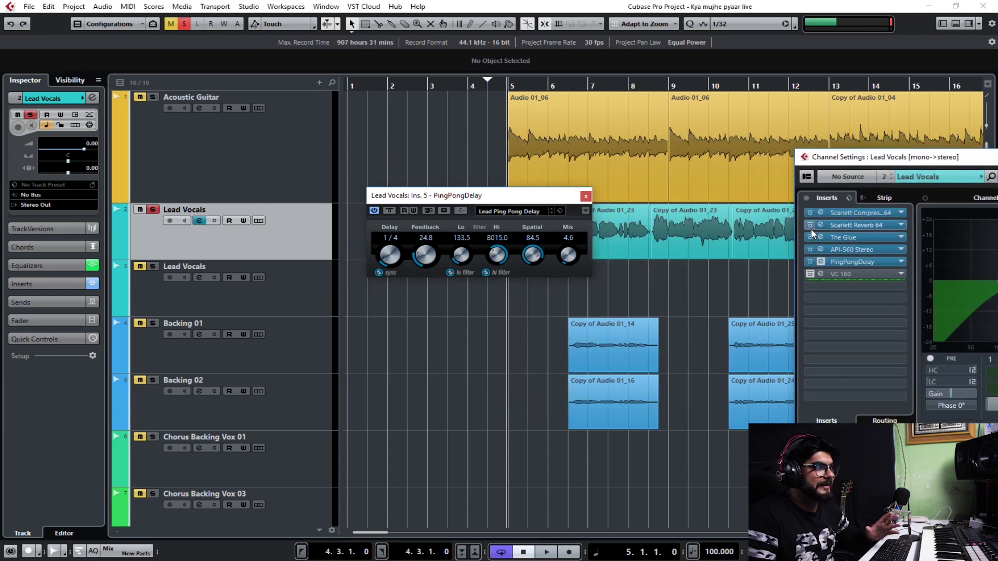
pyautogui.click(811, 229)
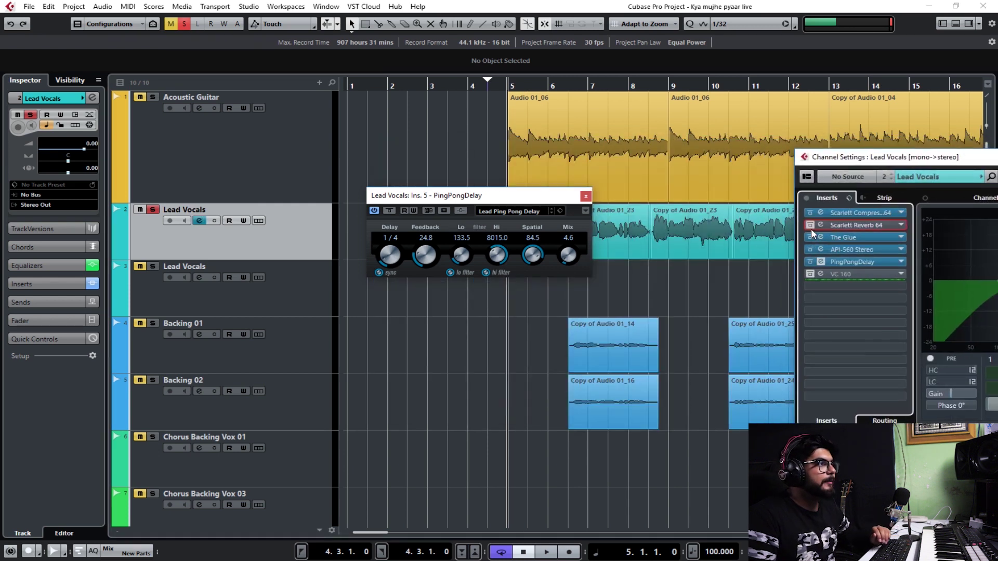
pyautogui.moveTo(484, 203); pyautogui.dragTo(564, 208)
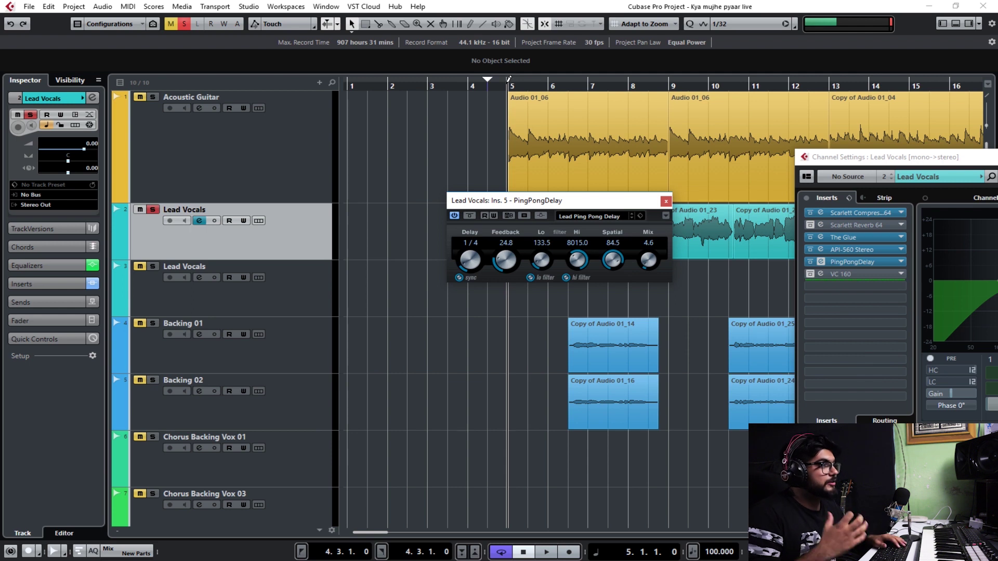
pyautogui.click(491, 83)
pyautogui.press('space')
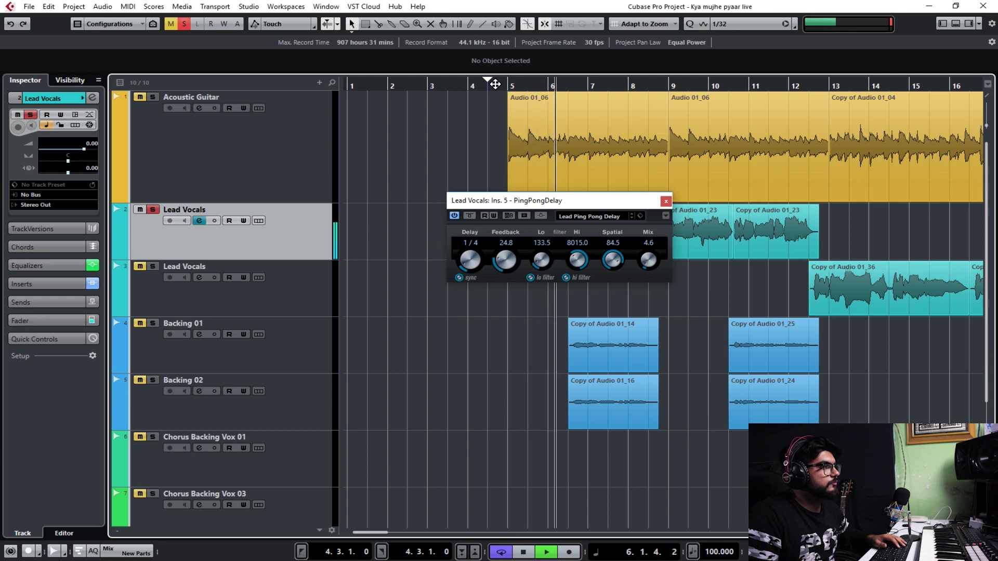
pyautogui.press('space')
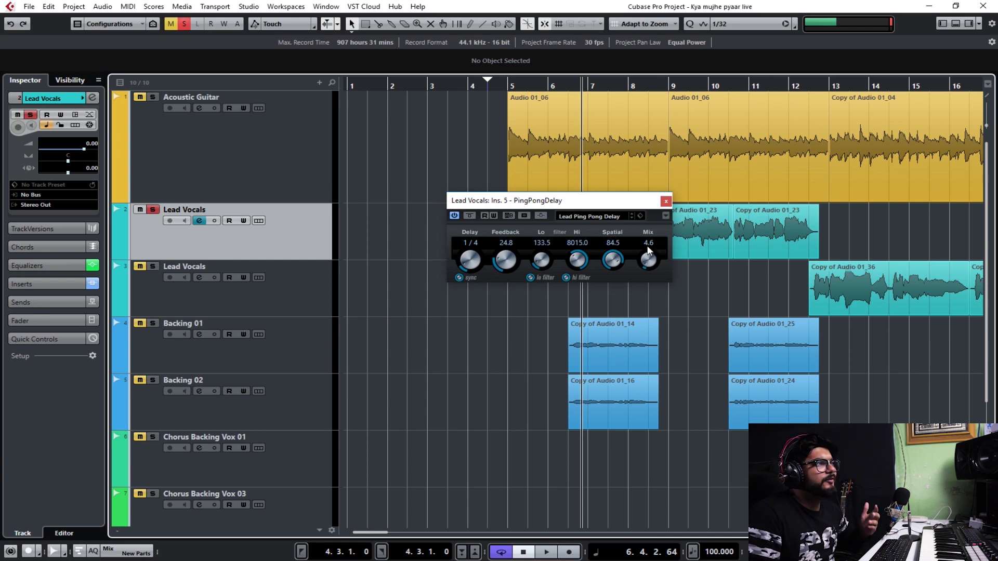
# - Play the vocal with the PingPongDelay mix raised to 67.6, stop playback, and set the mix to 4.8
pyautogui.moveTo(642, 264); pyautogui.dragTo(692, 240)
pyautogui.press('space')
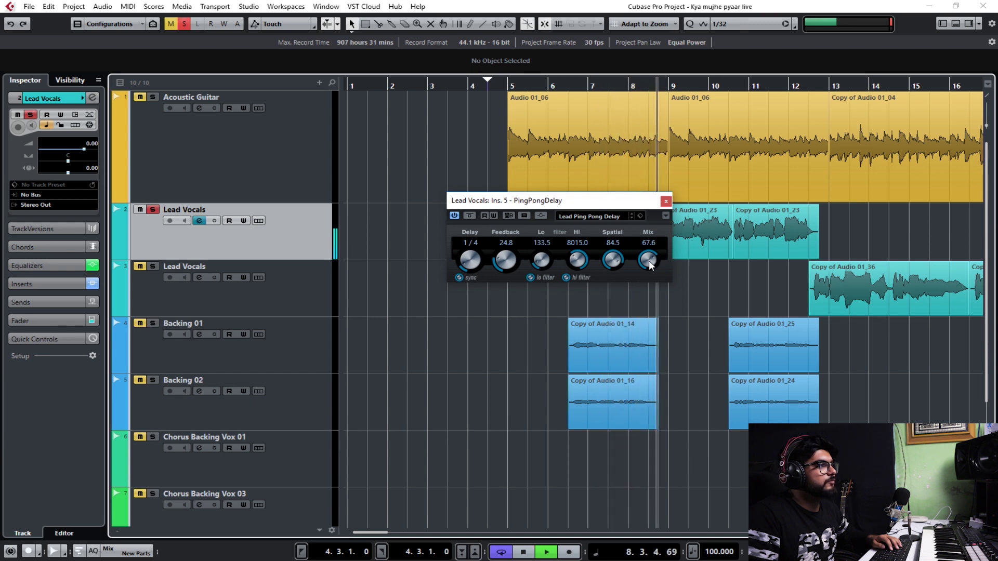
pyautogui.press('space')
pyautogui.click(647, 242)
pyautogui.write('4.8')
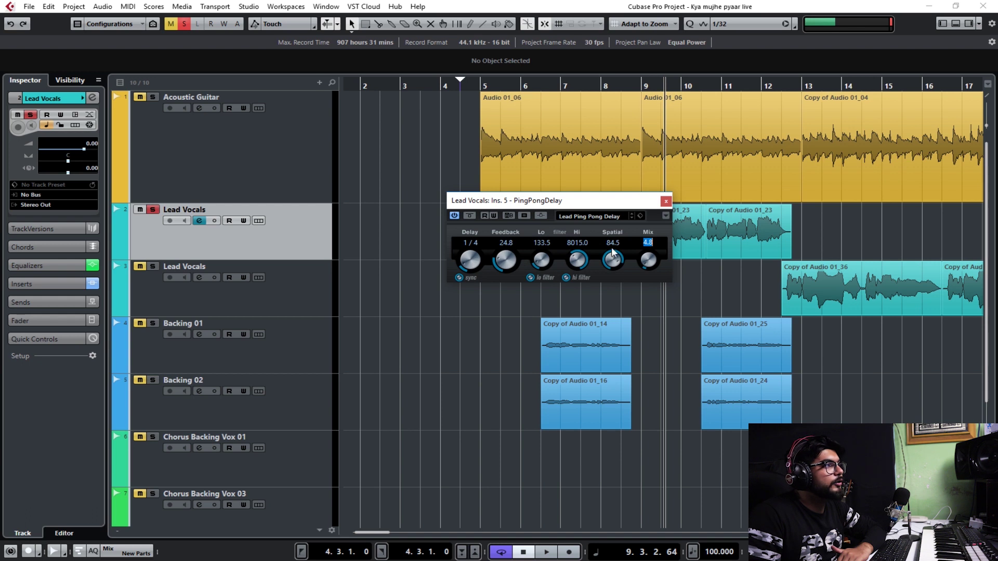
# - Try the PingPongDelay filters at Lo 800.0 and Hi 1200.0, set them to Lo 148.3 and Hi 7404.0, and close the editor
pyautogui.moveTo(576, 262); pyautogui.dragTo(574, 317)
pyautogui.moveTo(541, 262); pyautogui.dragTo(591, 239)
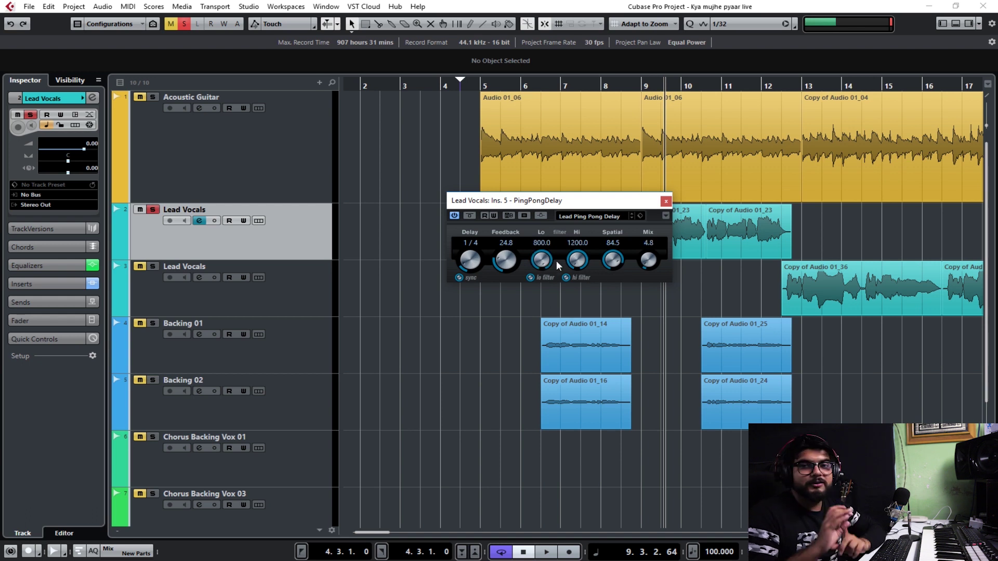
pyautogui.moveTo(556, 260); pyautogui.dragTo(550, 352)
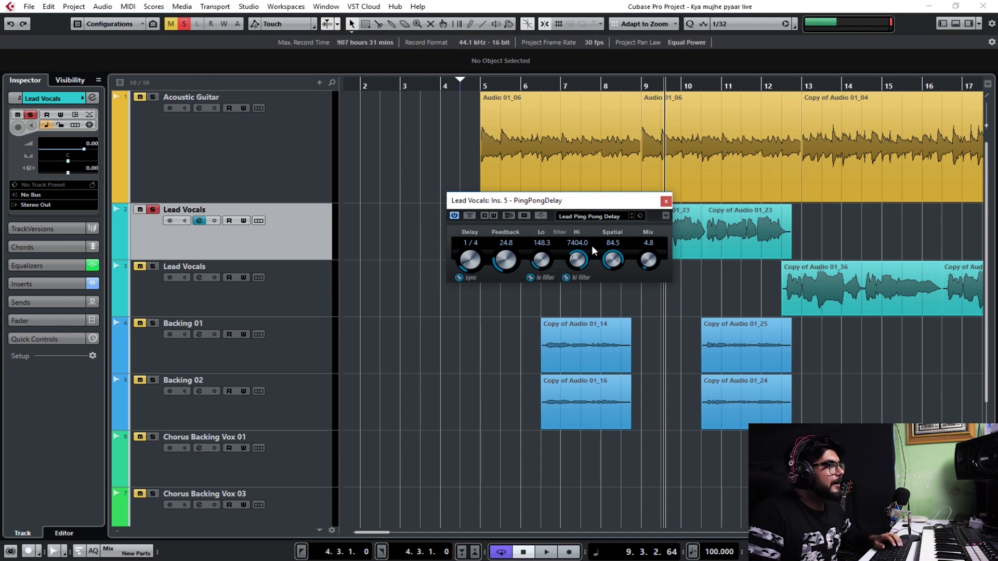
pyautogui.click(665, 201)
# - Play the start of the lead vocal with Scarlett Reverb 64 off, turn that insert on, and play the passage again for comparison
pyautogui.click(459, 86)
pyautogui.press('space')
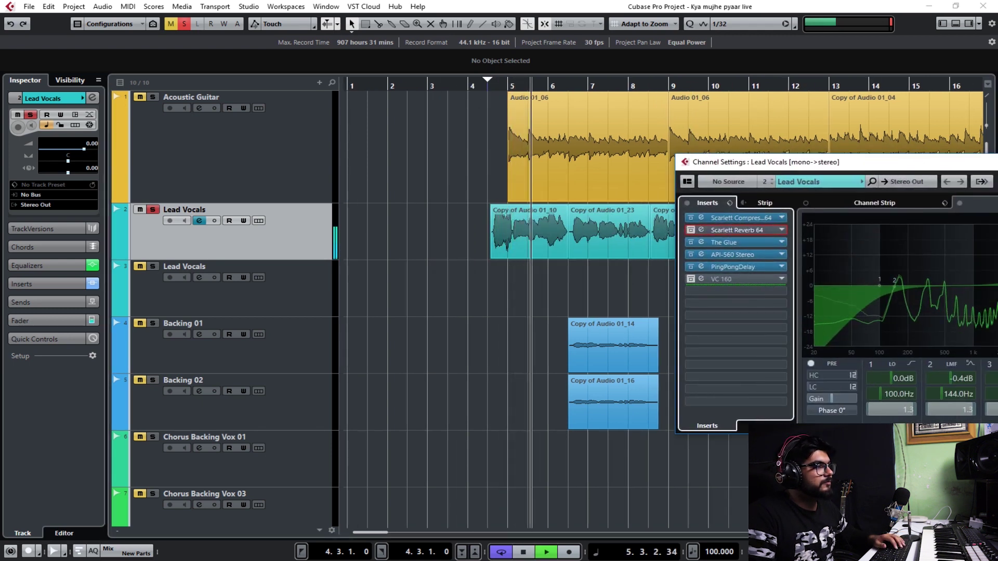
pyautogui.press('space')
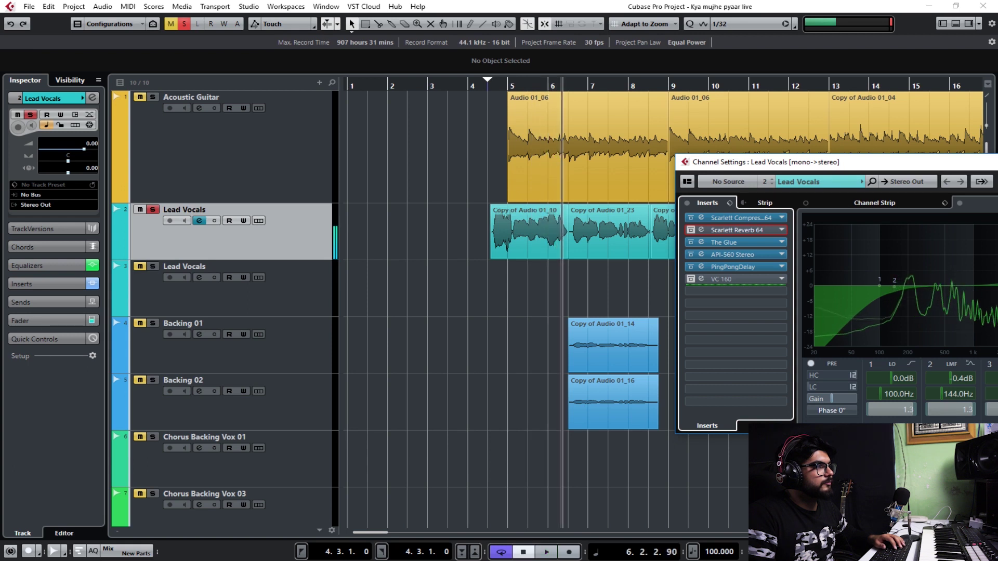
pyautogui.click(691, 231)
pyautogui.click(480, 79)
pyautogui.press('space')
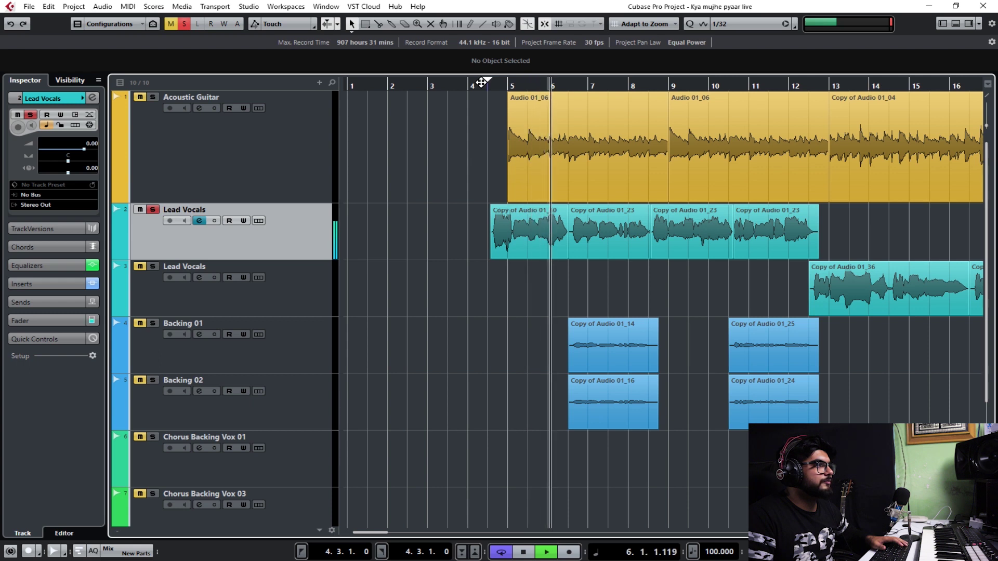
pyautogui.press('space')
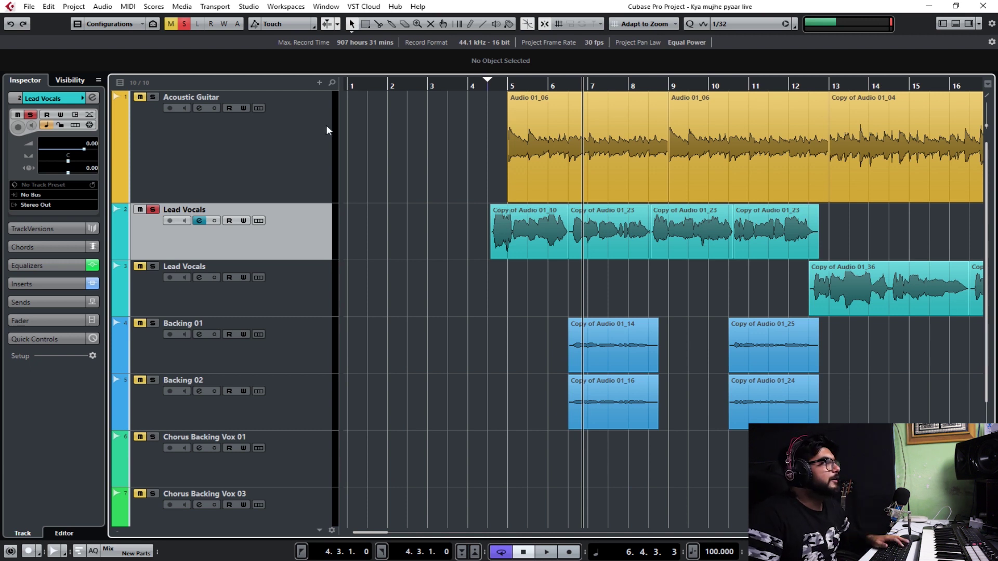
# - Enable the VC 160 insert on Lead Vocals and place its editor over the arrangement for viewing
pyautogui.click(199, 220)
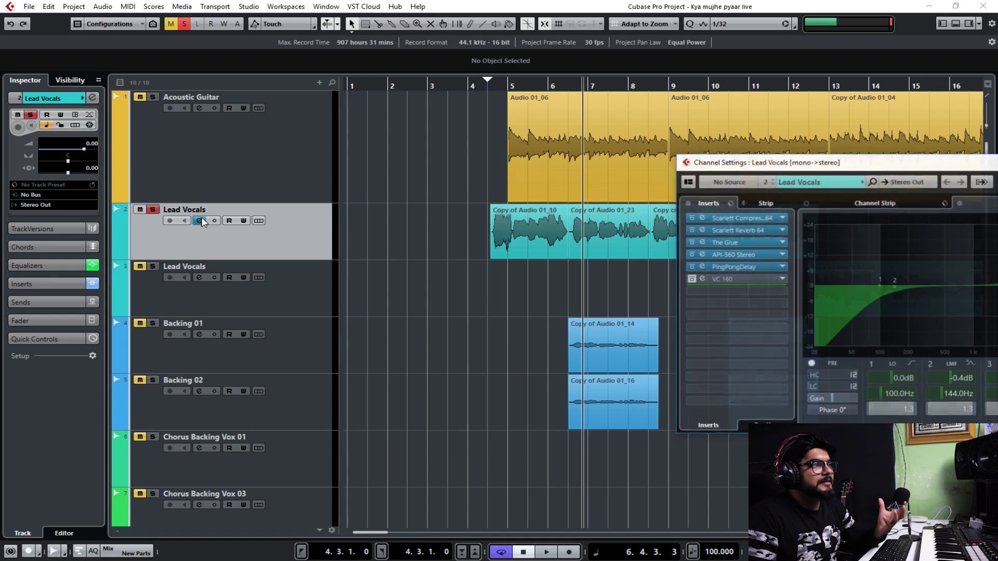
pyautogui.click(746, 279)
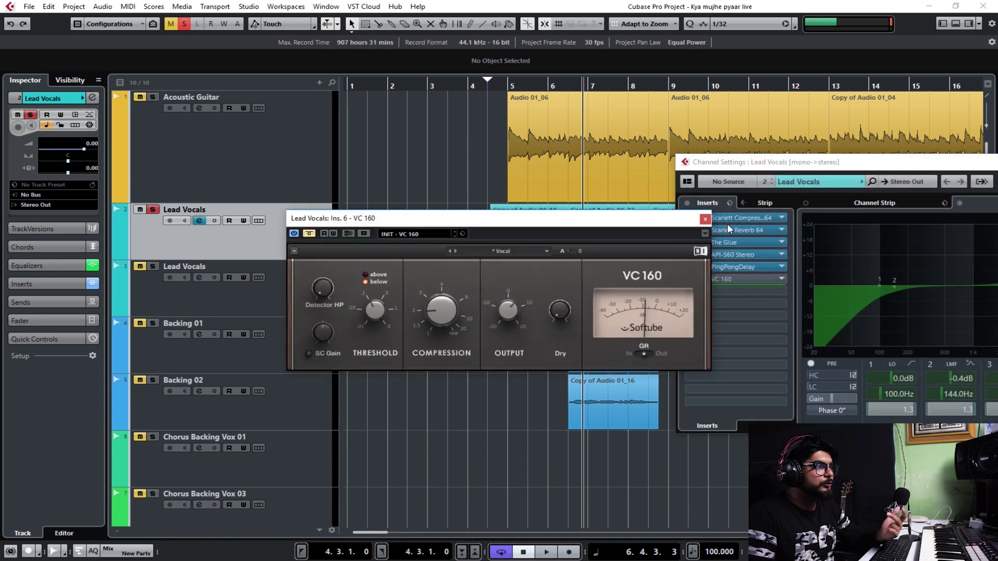
pyautogui.moveTo(561, 220); pyautogui.dragTo(423, 236)
pyautogui.click(691, 279)
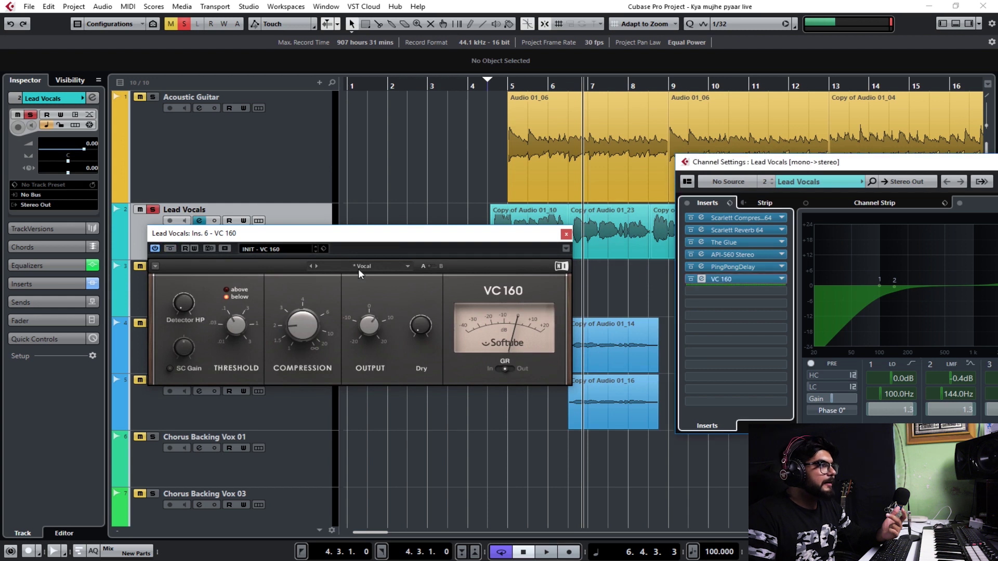
pyautogui.moveTo(362, 237); pyautogui.dragTo(558, 181)
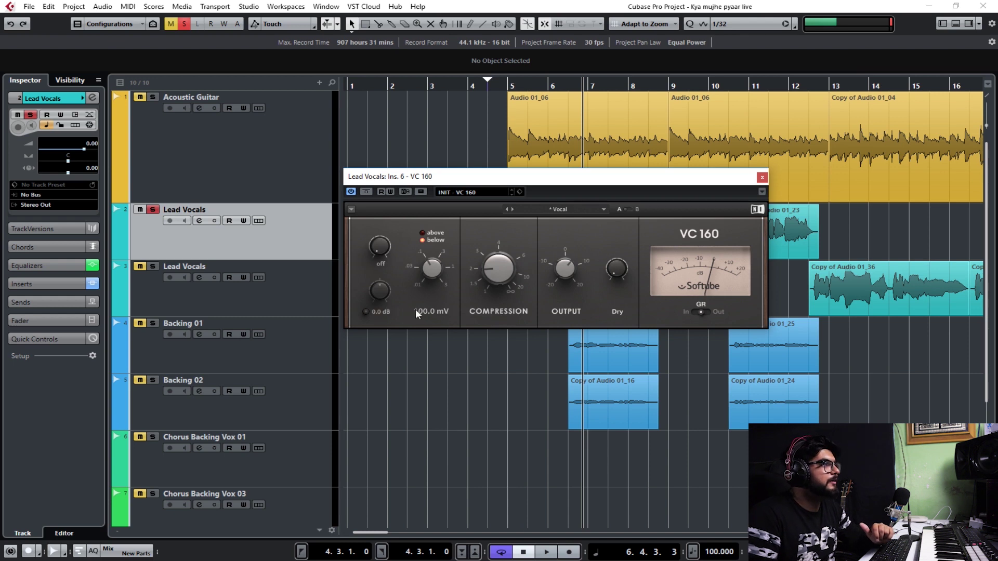
# - Move the VC 160 editor aside and play the lead vocal from position 4.3.1.0 through all its enabled inserts
pyautogui.click(571, 209)
pyautogui.click(647, 219)
pyautogui.moveTo(679, 181); pyautogui.dragTo(997, 180)
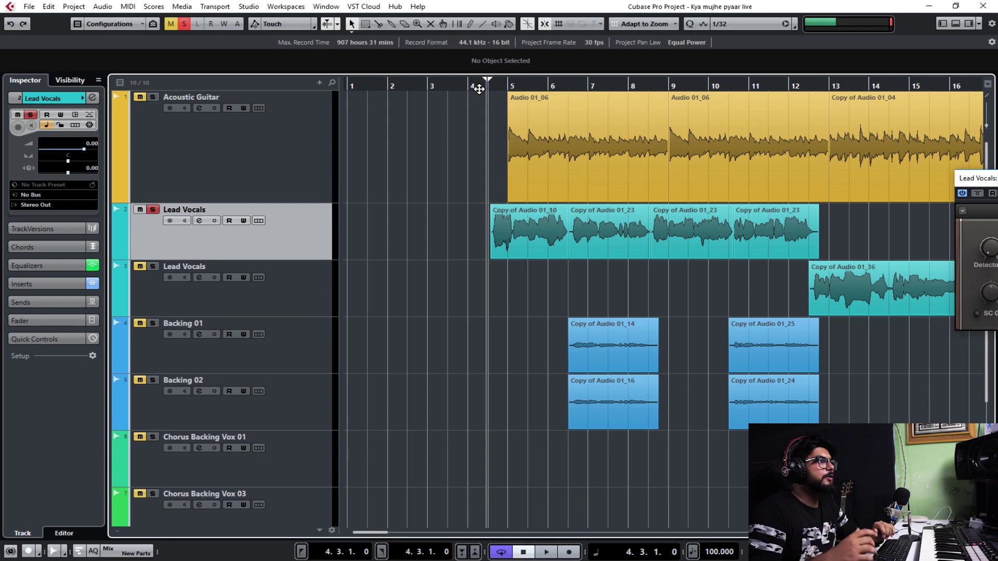
pyautogui.press('space')
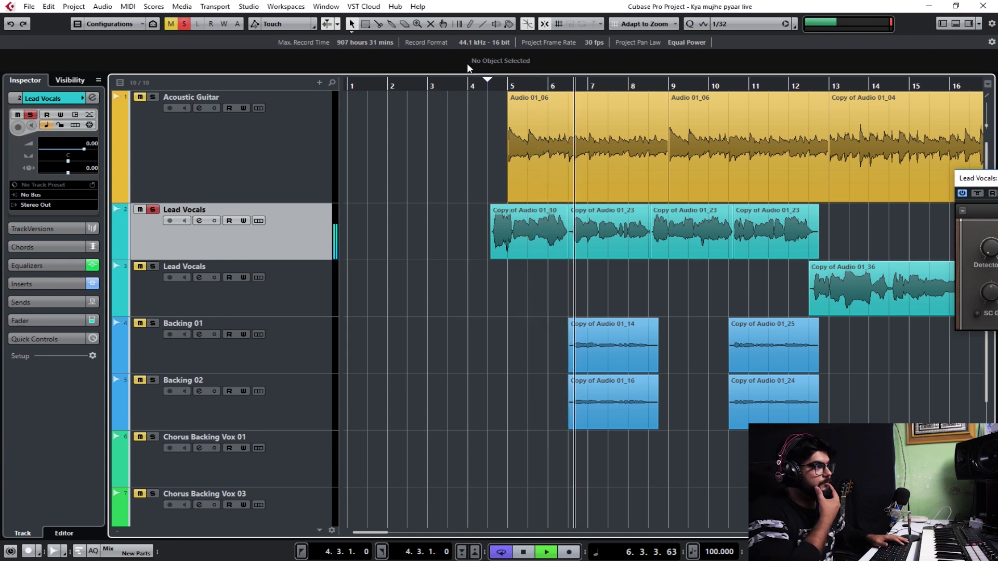
pyautogui.click(581, 139)
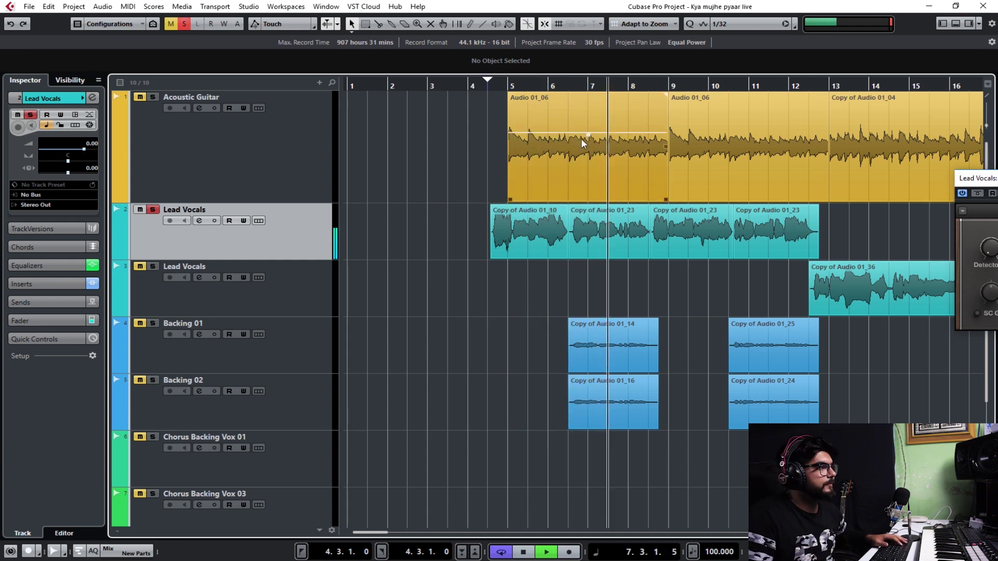
pyautogui.press('space')
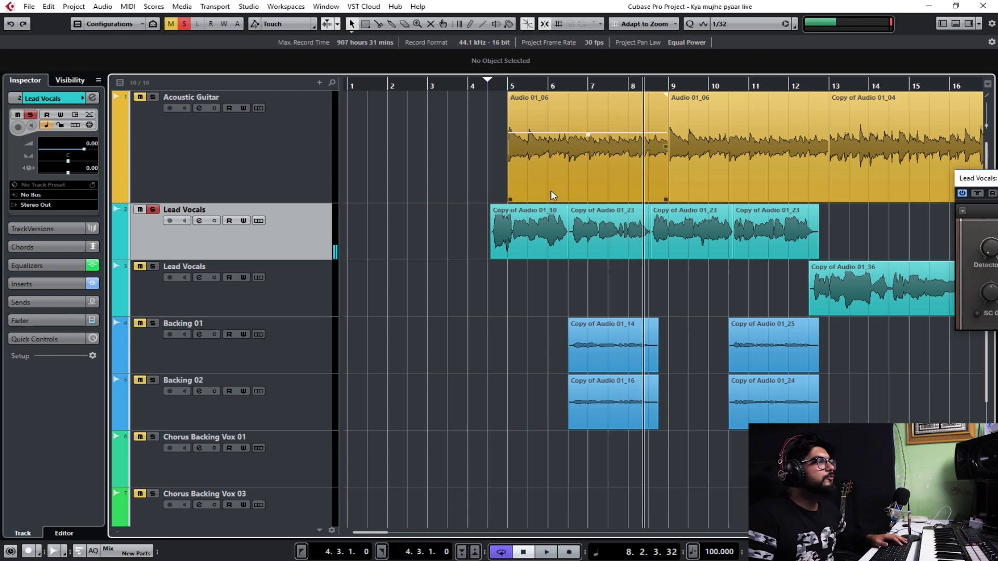
# - Play the Acoustic Guitar and first Lead Vocals tracks soloed together, stop playback, and take both out of solo
pyautogui.click(152, 210)
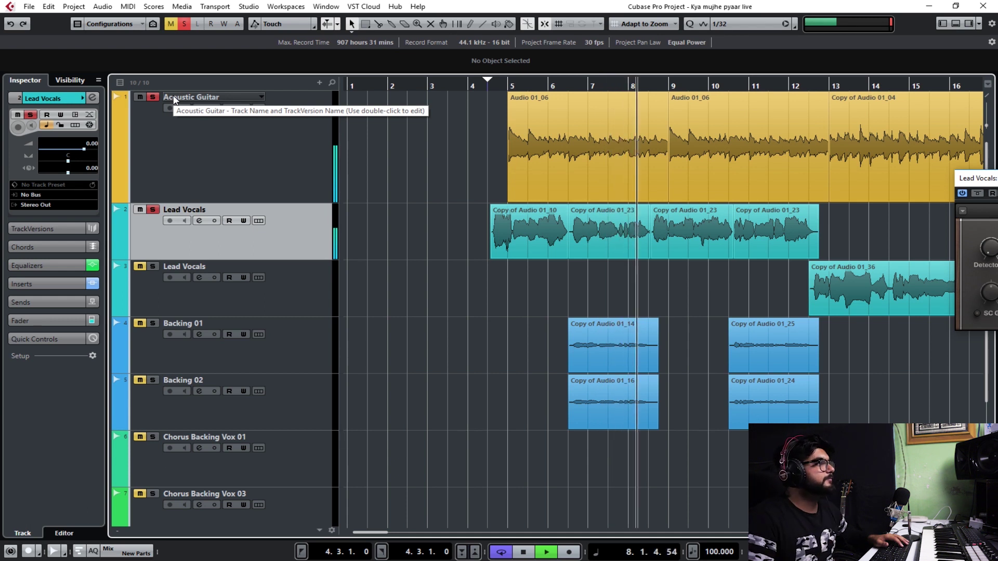
pyautogui.press('space')
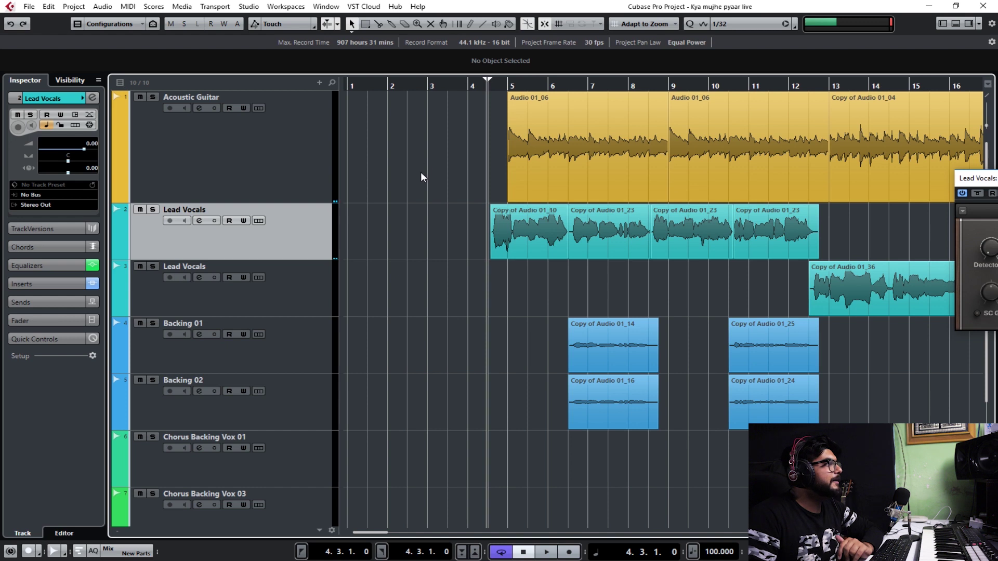
# - Select the four lead vocal events and the first Backing 01 and Backing 02 events to examine how the vocal layers line up
pyautogui.click(536, 98)
pyautogui.moveTo(496, 281); pyautogui.dragTo(814, 249)
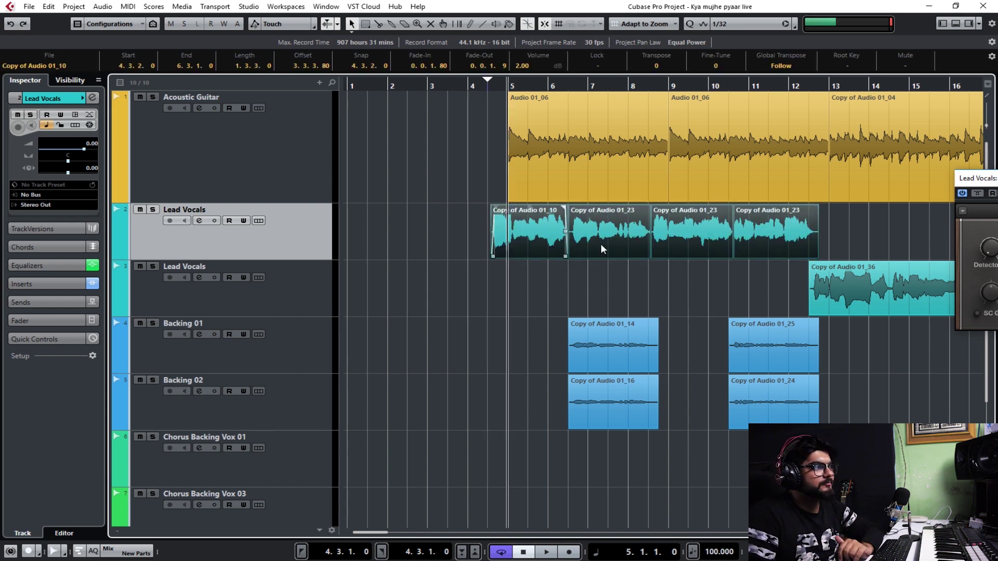
pyautogui.click(603, 275)
pyautogui.click(539, 233)
pyautogui.moveTo(592, 297); pyautogui.dragTo(631, 435)
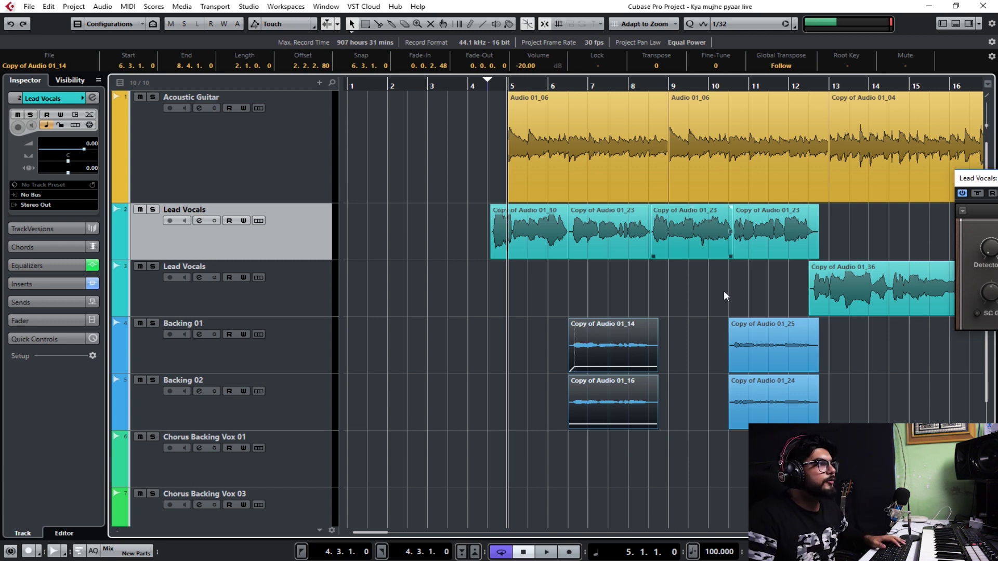
pyautogui.click(299, 363)
pyautogui.click(308, 376)
pyautogui.click(316, 312)
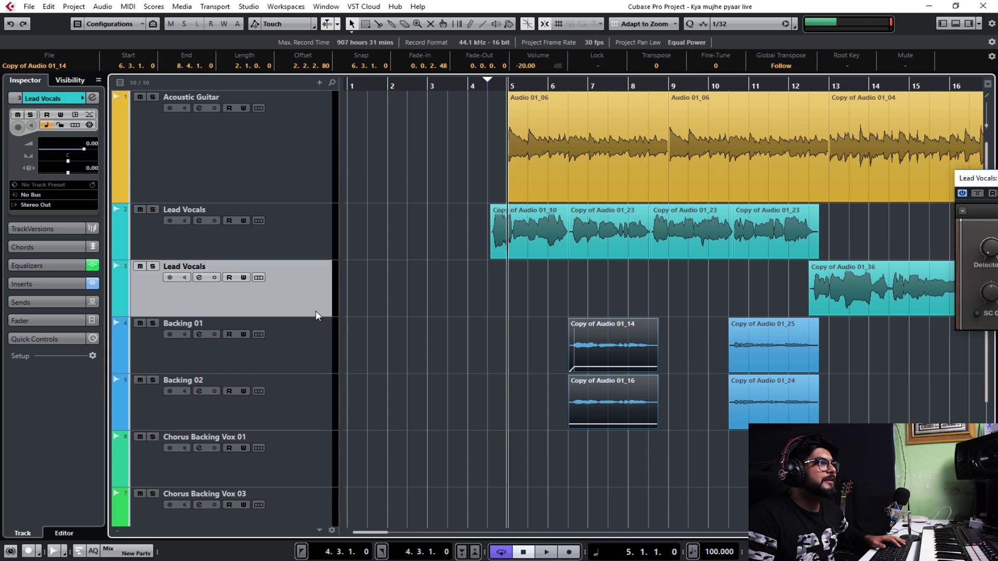
# - Play the arrangement with no track soloed from just before bar 5 to hear guitar, lead and backing vocals together
pyautogui.click(480, 78)
pyautogui.press('space')
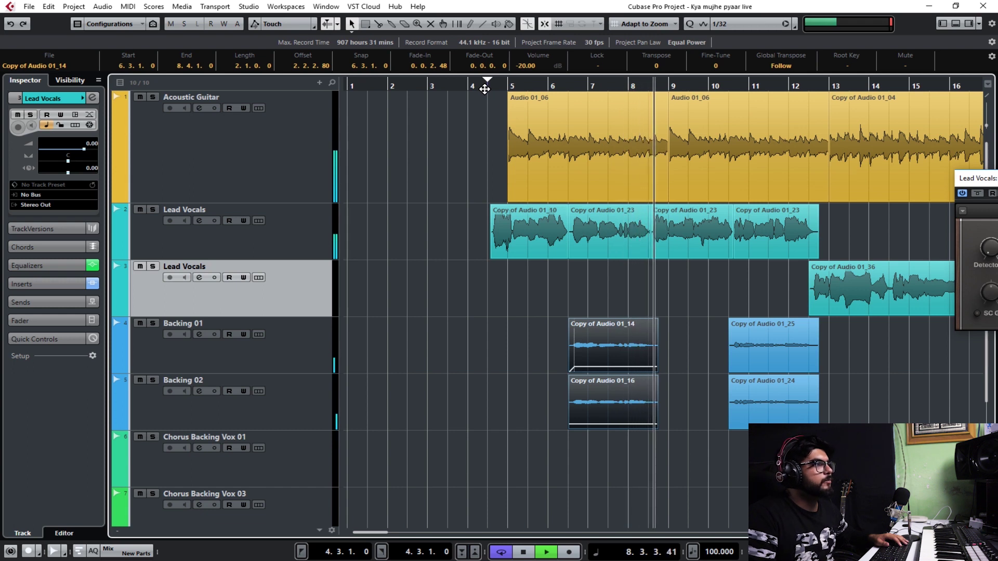
pyautogui.press('space')
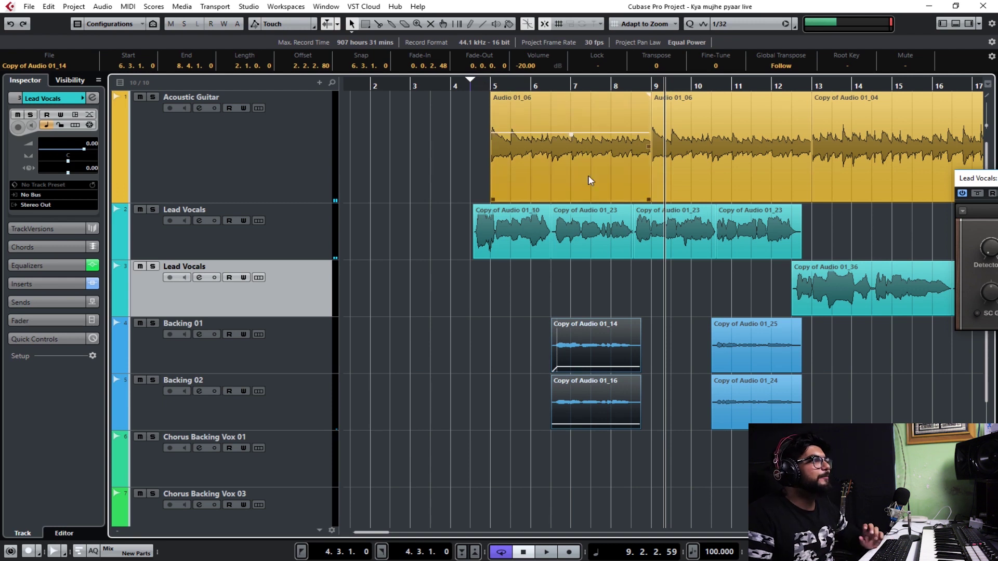
# - Examine the first Audio 01_06 guitar event and the lead vocal events Copy of Audio 01_10 and Copy of Audio 01_23 by selecting each
pyautogui.click(441, 172)
pyautogui.click(557, 176)
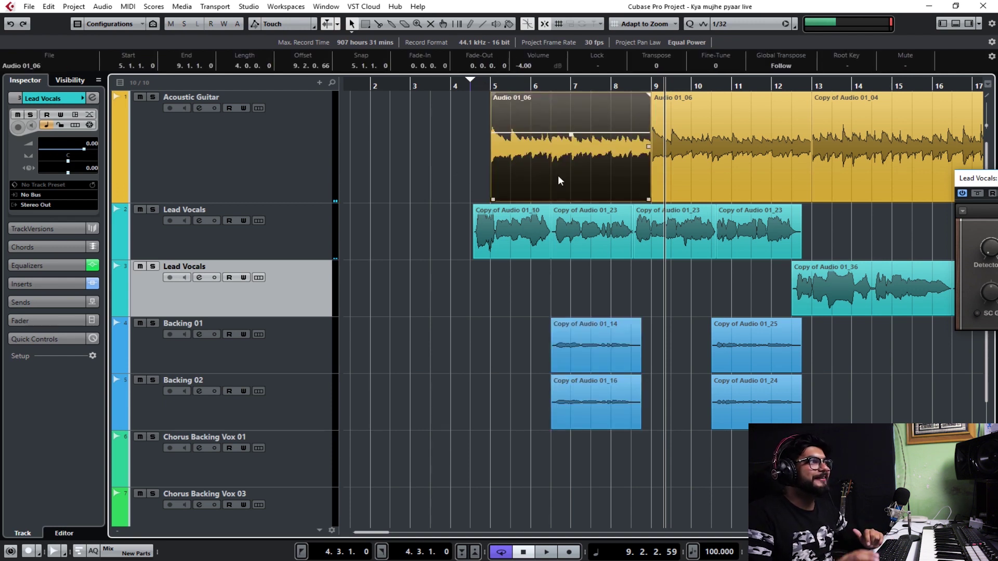
pyautogui.click(507, 232)
pyautogui.click(529, 83)
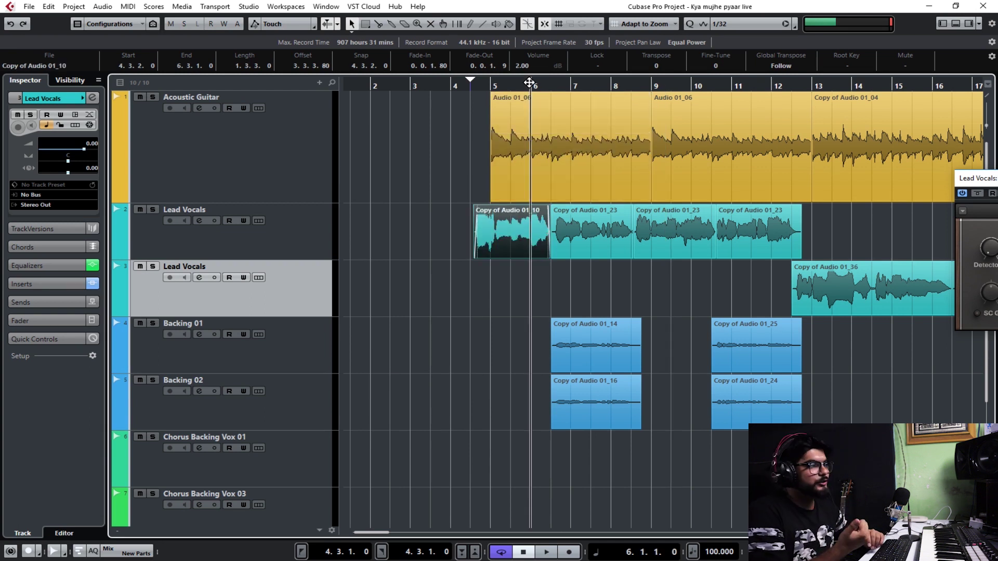
pyautogui.click(603, 247)
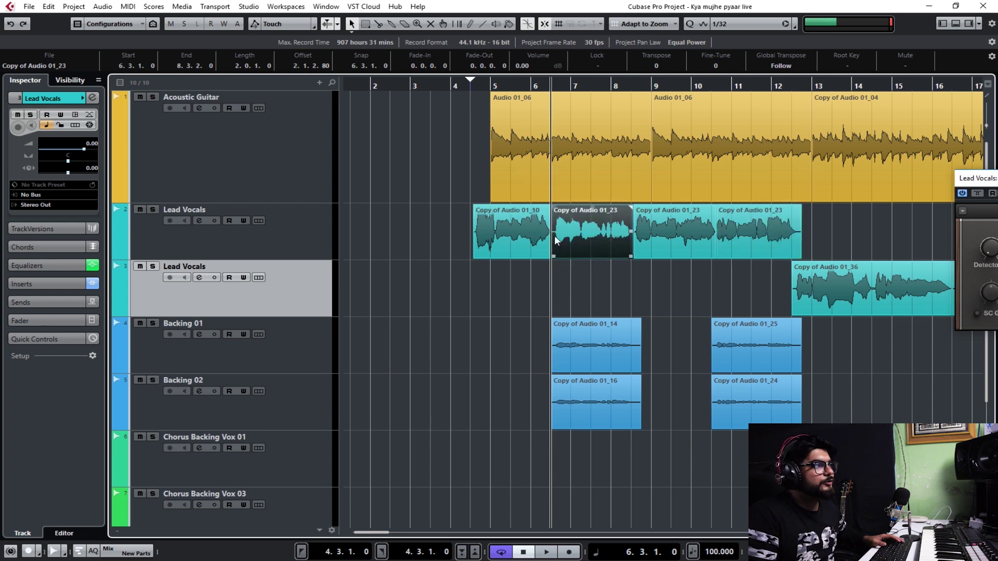
pyautogui.click(756, 229)
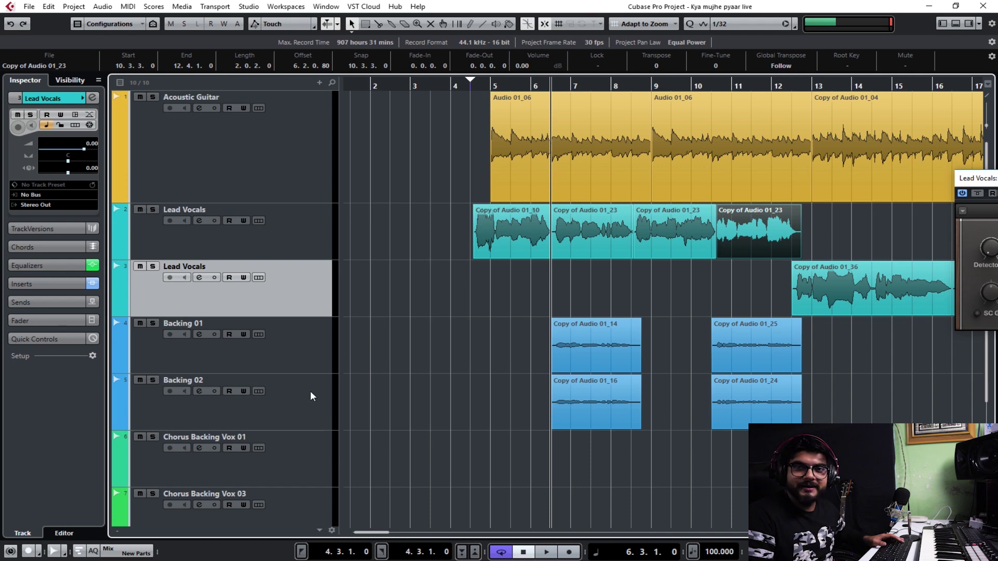
# - Zoom out the arrangement and compare the pan settings of Backing 01 and Backing 02
pyautogui.click(307, 363)
pyautogui.press('g')
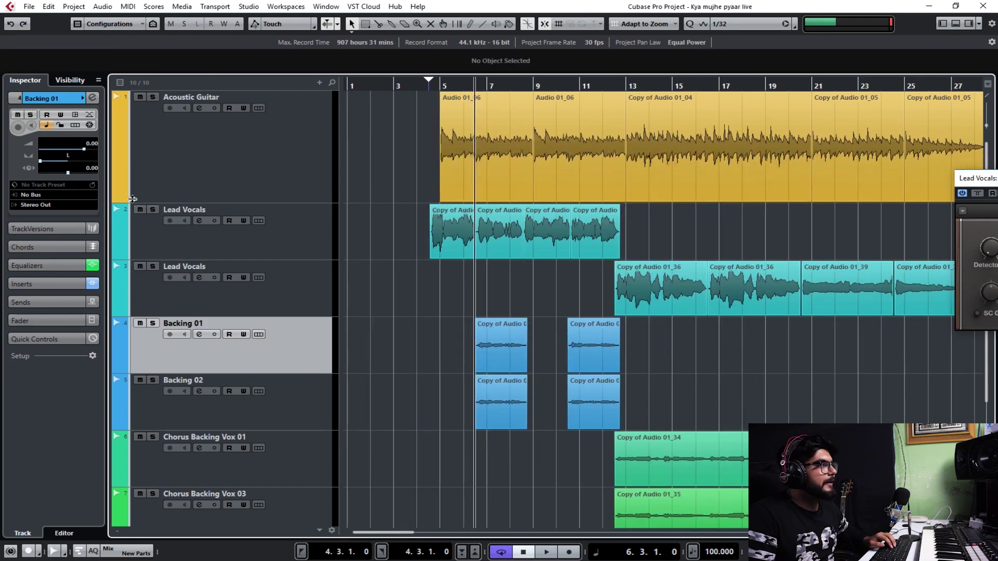
pyautogui.moveTo(41, 161); pyautogui.dragTo(16, 167)
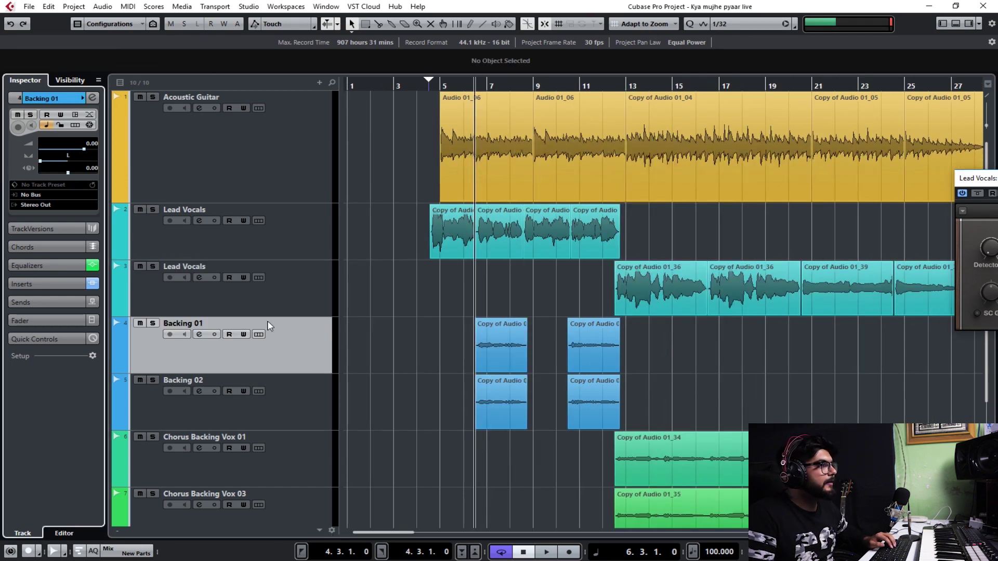
pyautogui.press('Down')
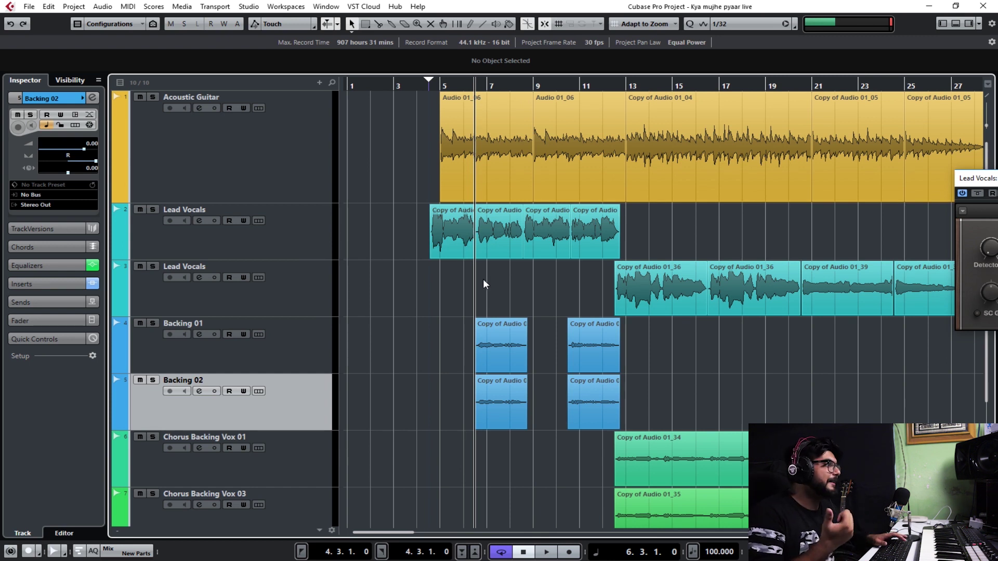
# - Play the passage from bar 6 with Backing 01 and Backing 02 muted, and again with both unmuted for comparison
pyautogui.click(140, 323)
pyautogui.click(140, 379)
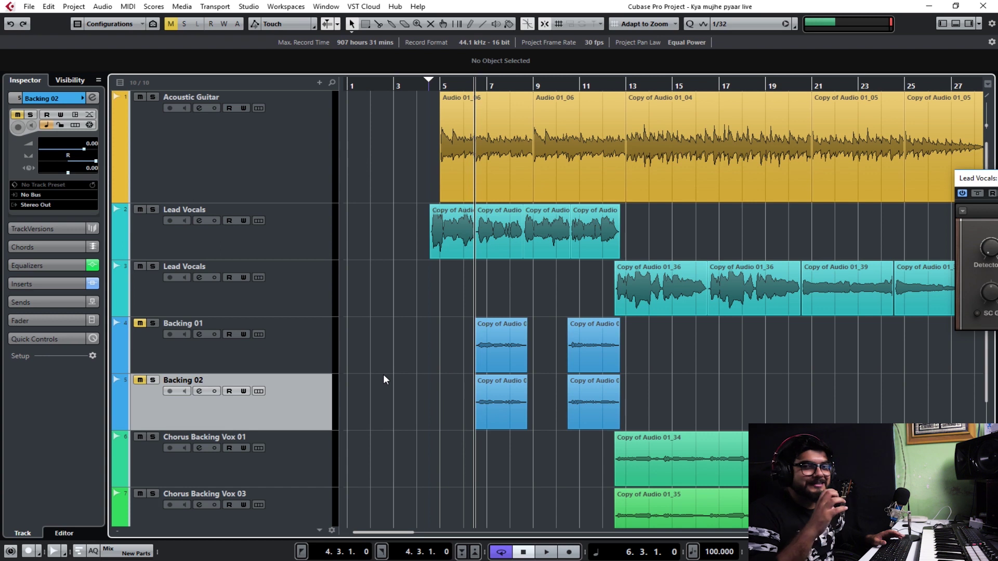
pyautogui.click(461, 82)
pyautogui.press('space')
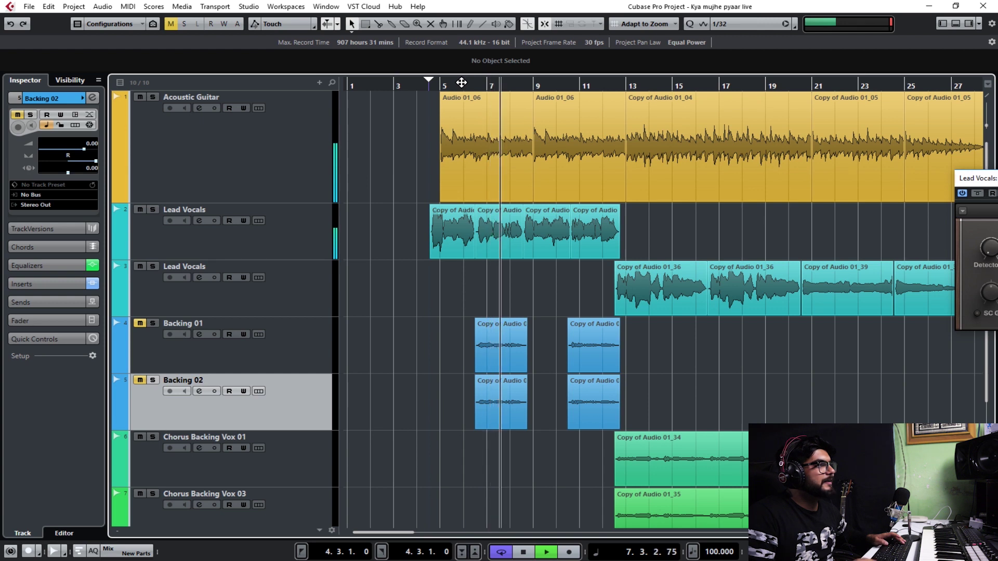
pyautogui.press('space')
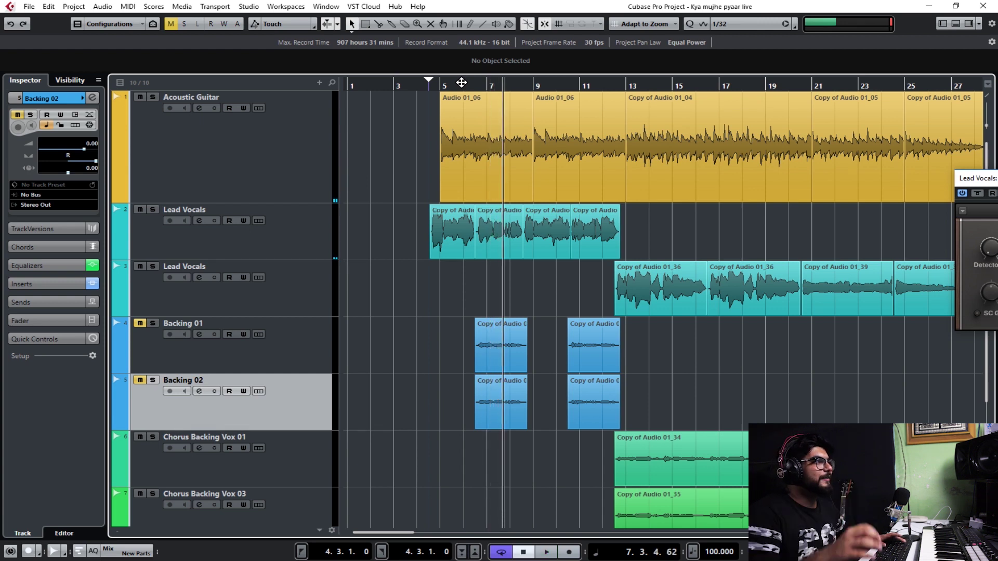
pyautogui.click(461, 82)
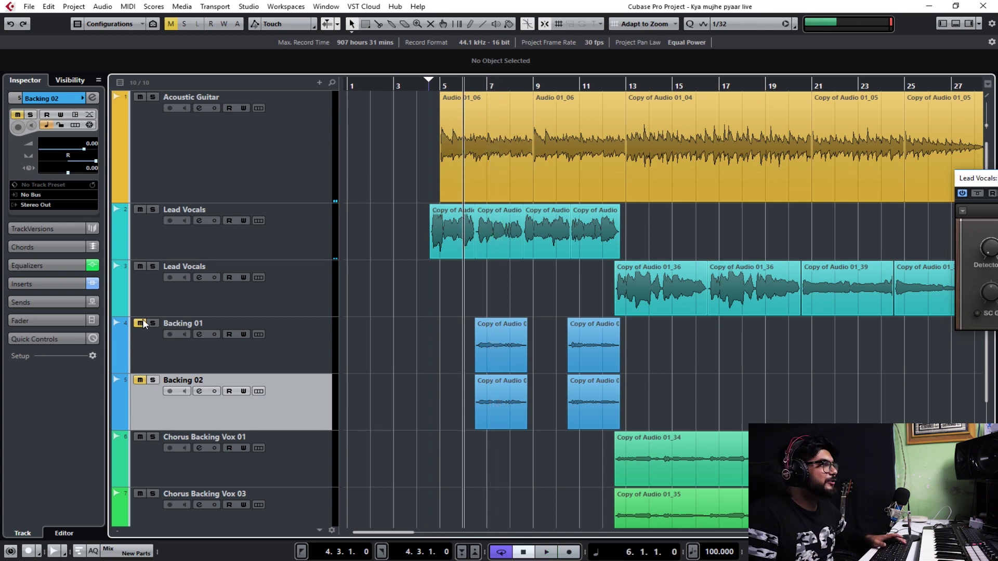
pyautogui.press('space')
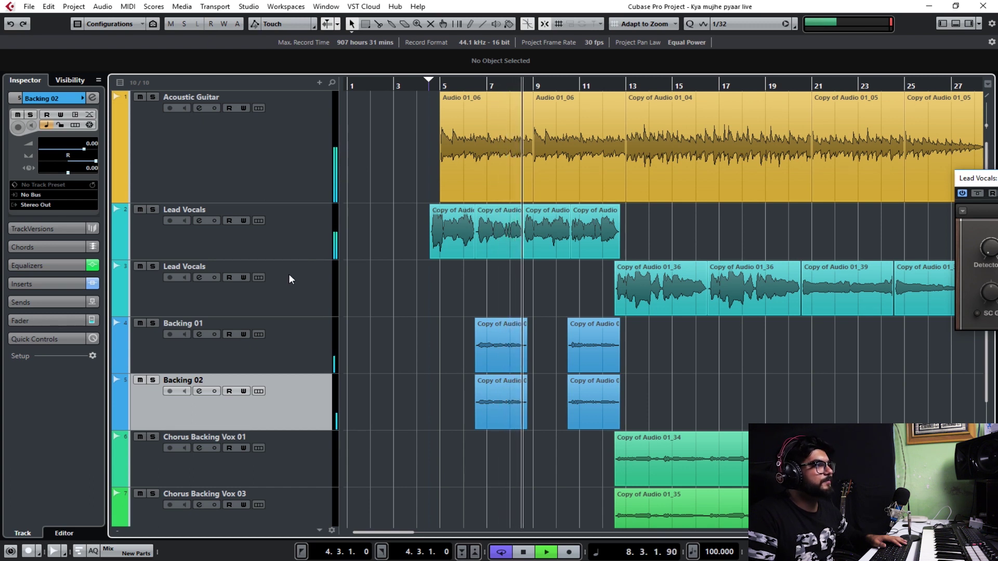
# - Review the equalizer and insert chain of the two Backing tracks, and return to the basic track settings of Backing 01
pyautogui.click(330, 345)
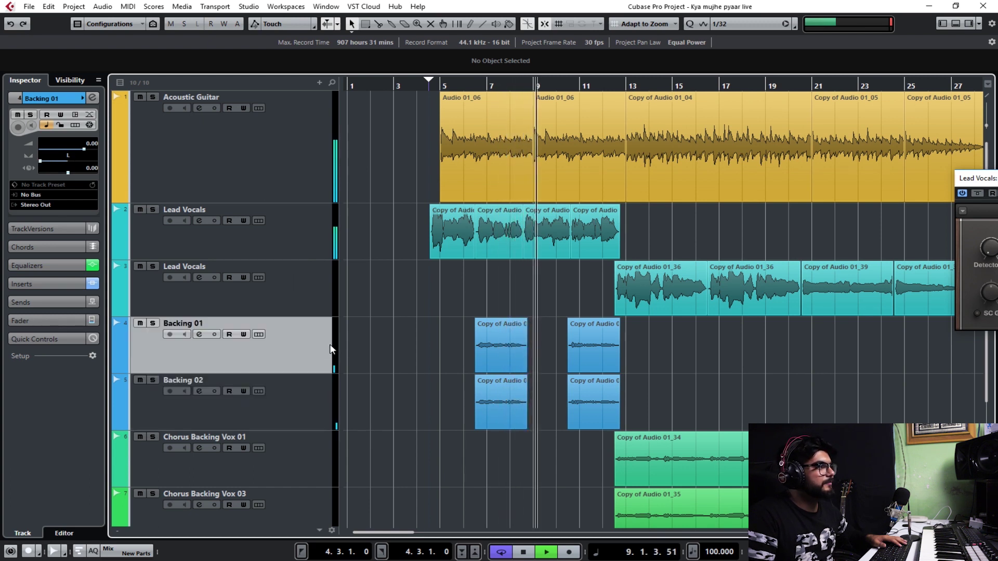
pyautogui.click(307, 390)
pyautogui.click(21, 267)
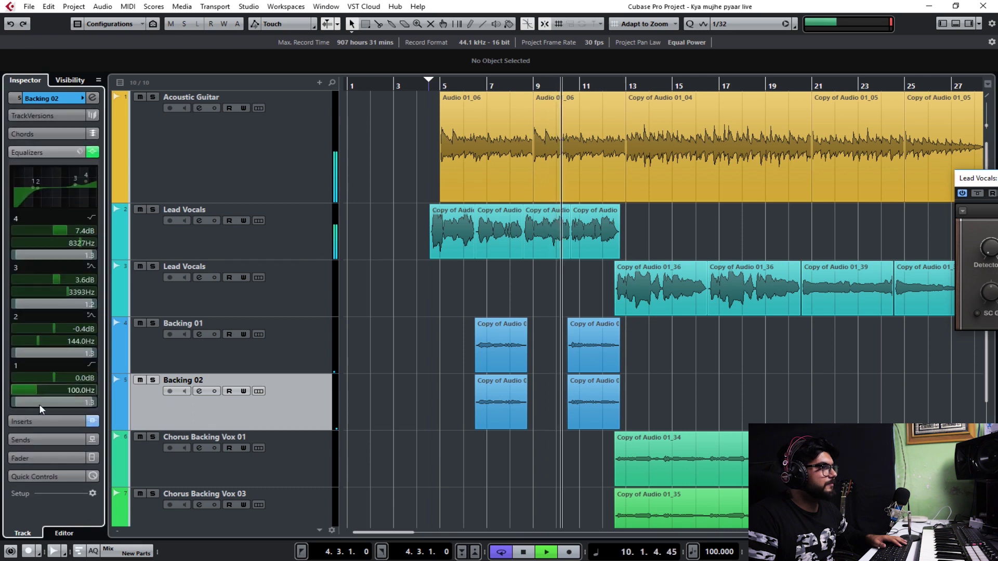
pyautogui.click(46, 420)
pyautogui.click(322, 356)
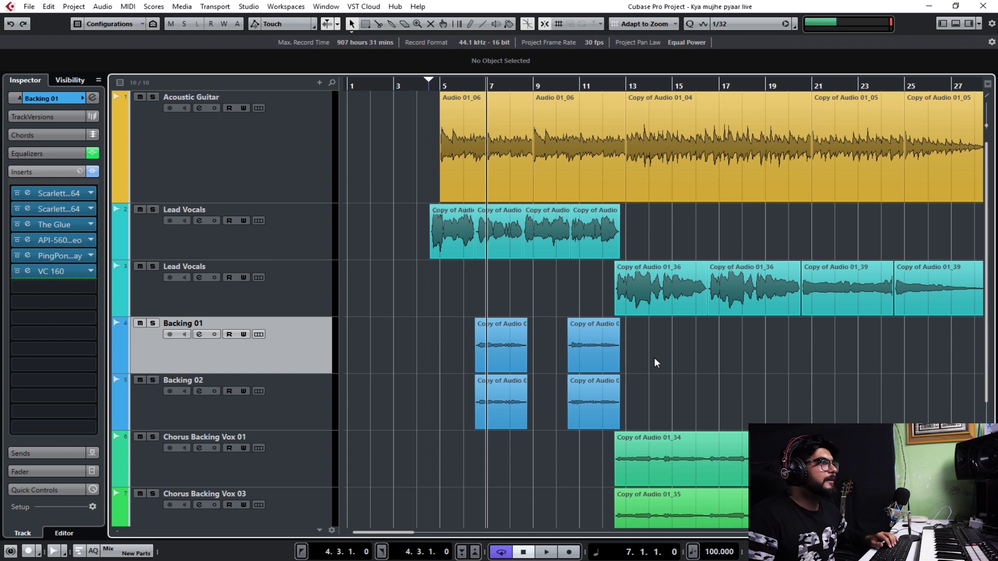
pyautogui.click(59, 99)
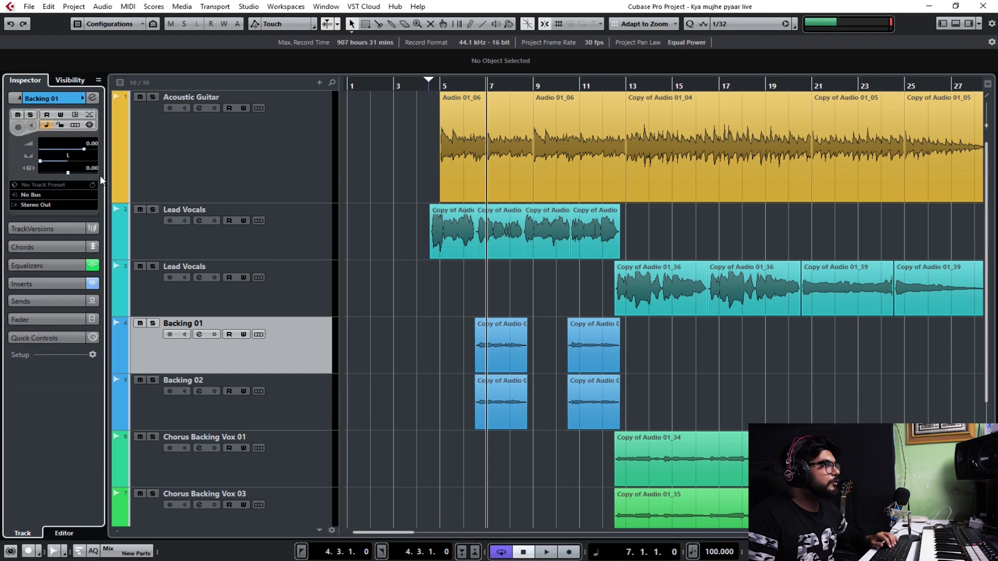
# - Select all four Backing 01 and Backing 02 events to check their volume, and examine the lead vocal events above them
pyautogui.moveTo(654, 343); pyautogui.dragTo(398, 378)
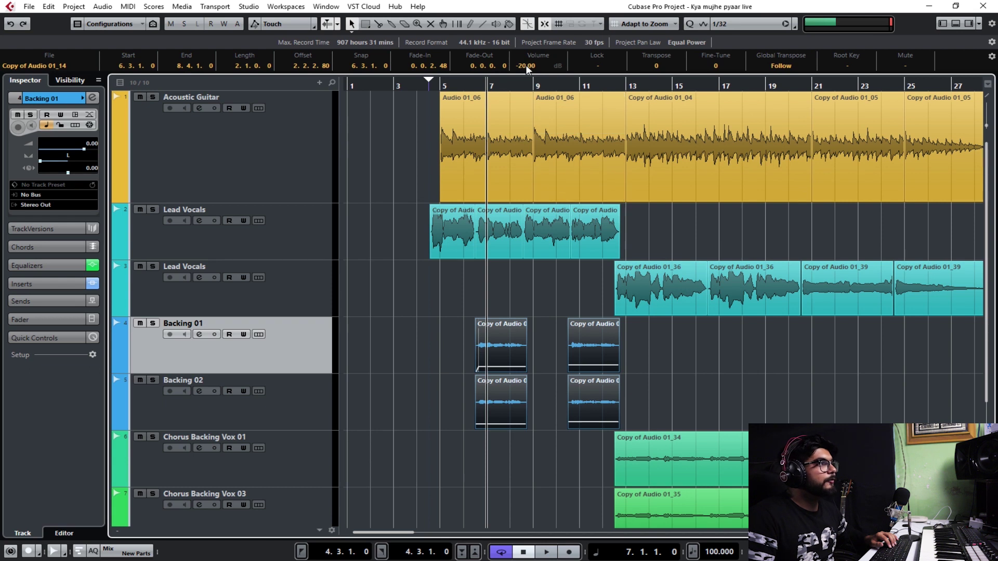
pyautogui.click(484, 242)
pyautogui.click(461, 255)
pyautogui.click(586, 255)
pyautogui.click(433, 239)
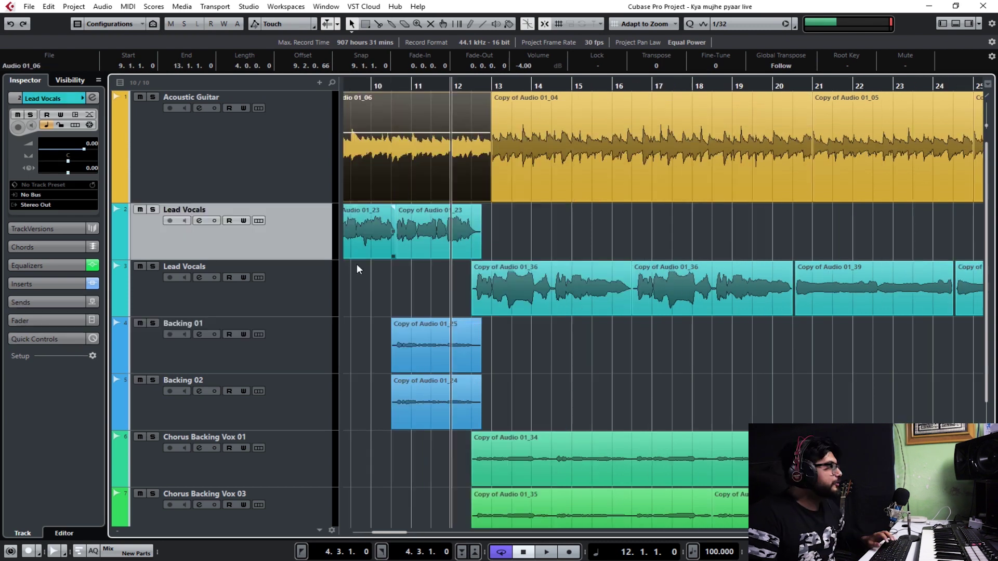
# - Select the first event of the second Lead Vocals track and view that track's inserts and equalizer in its channel settings
pyautogui.click(323, 283)
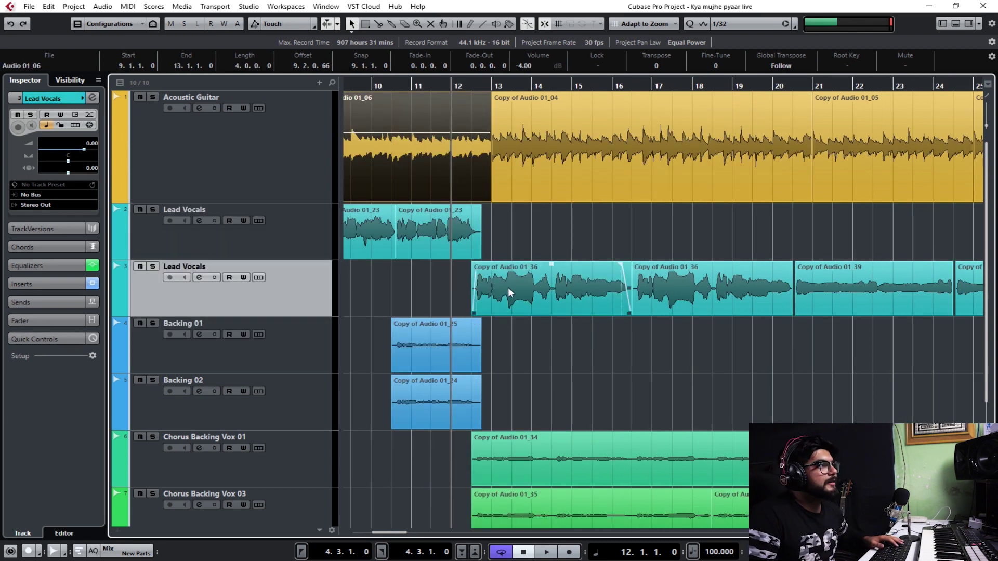
pyautogui.click(481, 280)
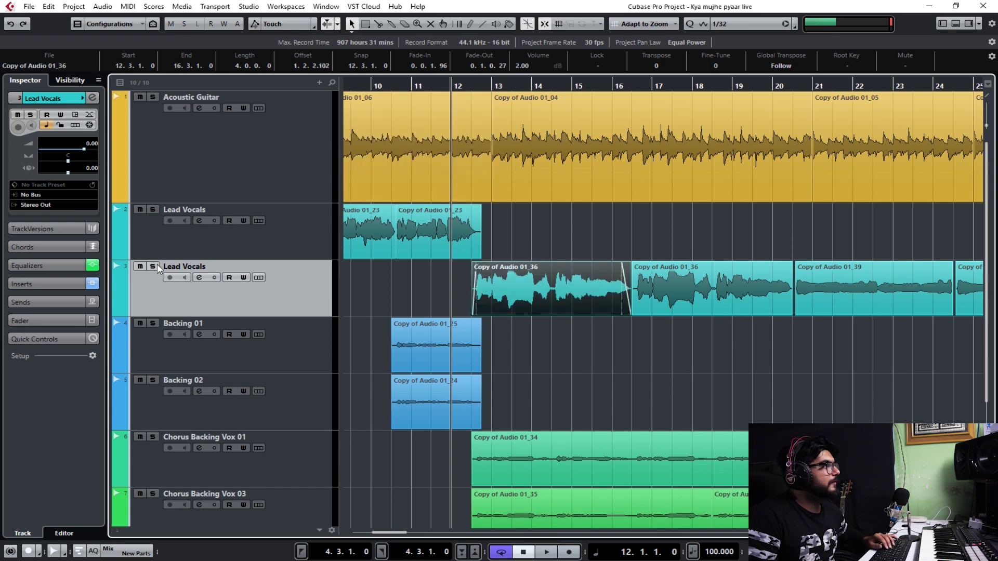
pyautogui.click(203, 273)
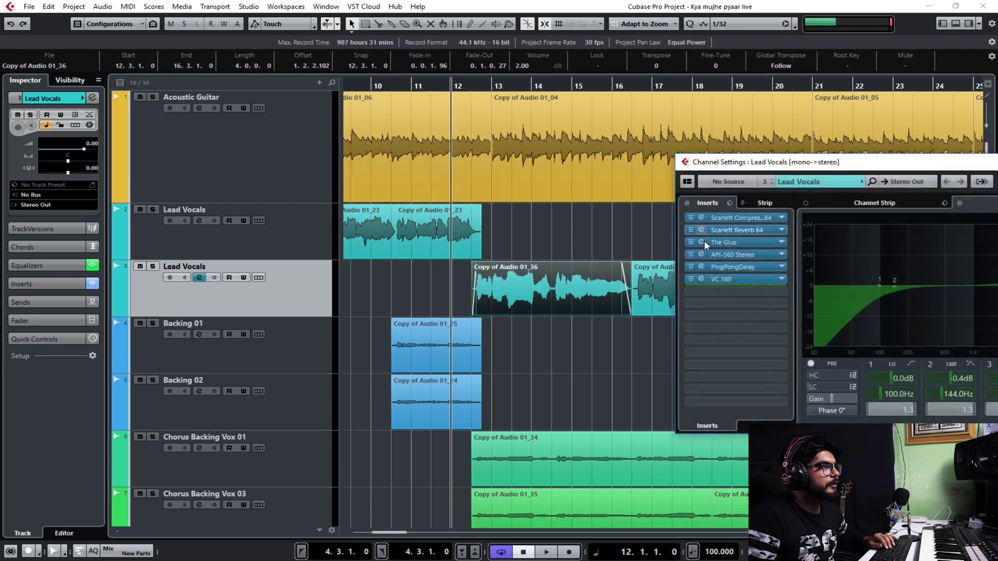
pyautogui.moveTo(889, 159); pyautogui.dragTo(601, 155)
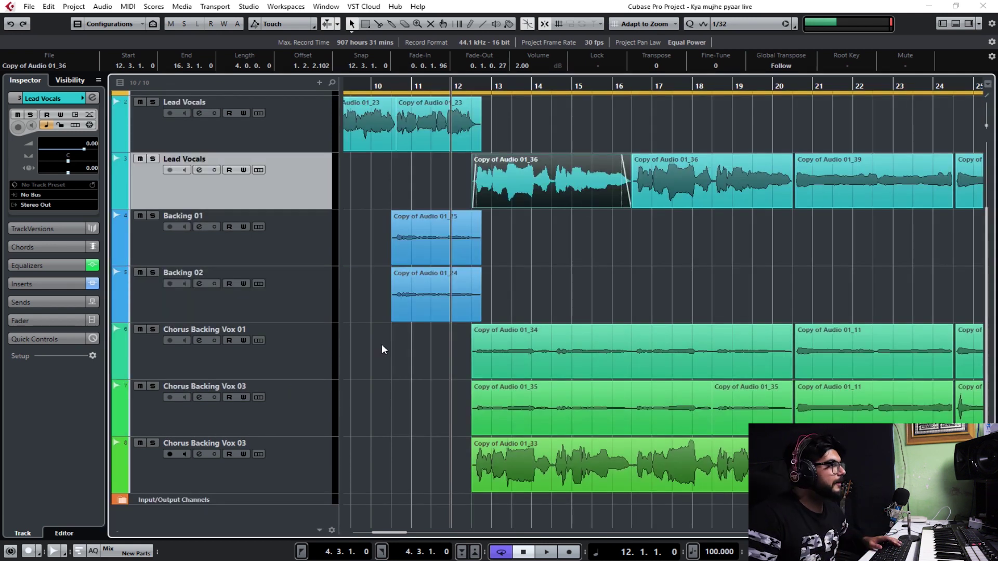
# - Examine the chorus backing vocal tracks by selecting each in turn and comparing their pan settings
pyautogui.click(300, 350)
pyautogui.click(315, 193)
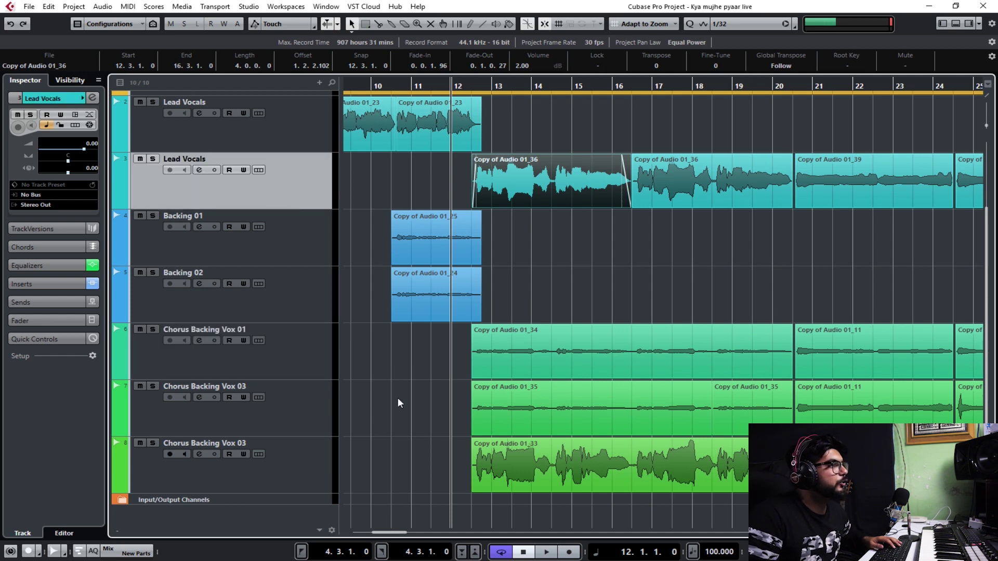
pyautogui.click(369, 342)
pyautogui.click(305, 386)
pyautogui.click(307, 360)
pyautogui.click(307, 422)
pyautogui.click(309, 365)
pyautogui.click(484, 403)
pyautogui.click(422, 396)
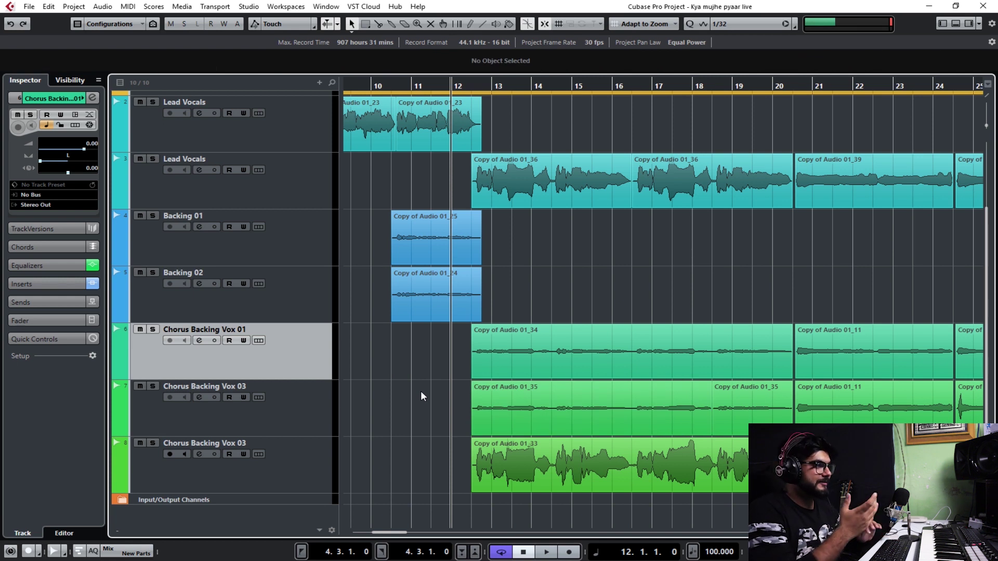
# - Play into the chorus, move the lowest Chorus Backing Vox 03 track above Chorus Backing Vox 01, and check the remaining pair's panning
pyautogui.press('space')
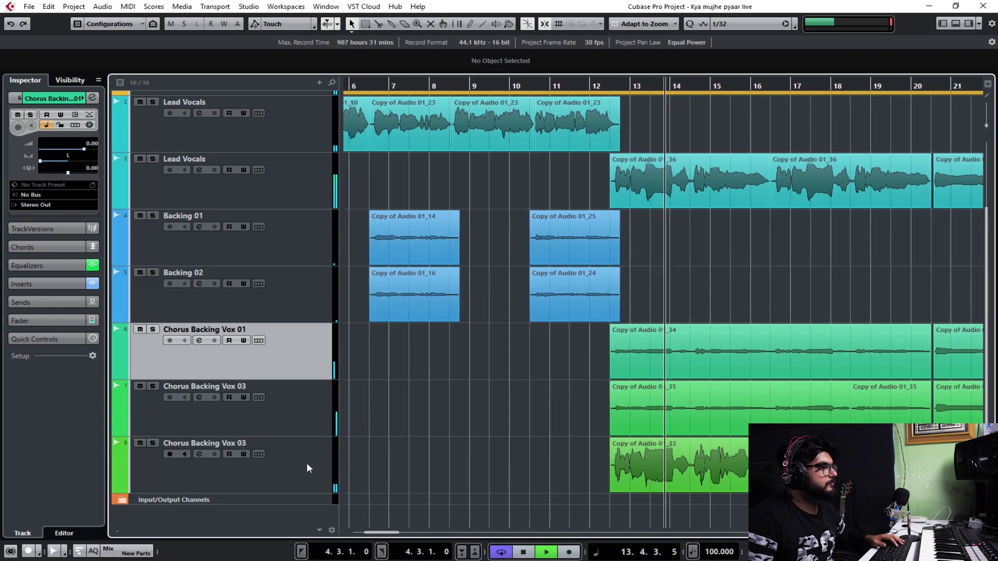
pyautogui.moveTo(298, 473); pyautogui.dragTo(303, 359)
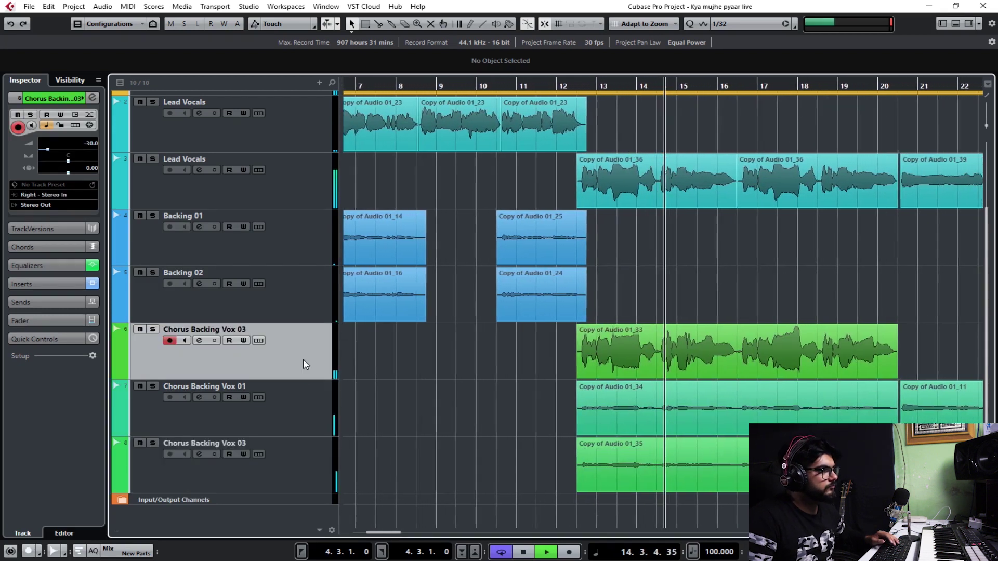
pyautogui.click(291, 404)
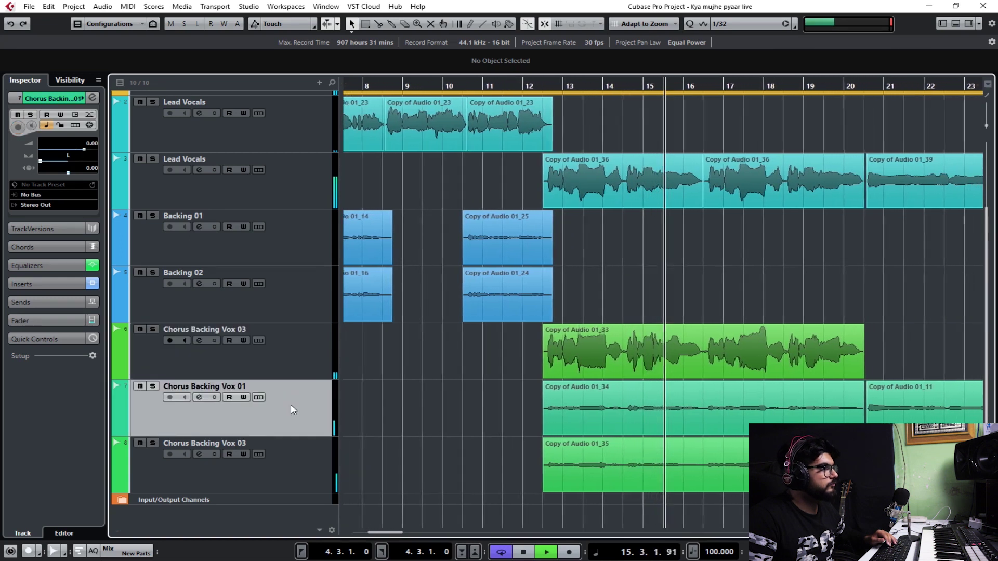
pyautogui.click(291, 461)
pyautogui.click(297, 422)
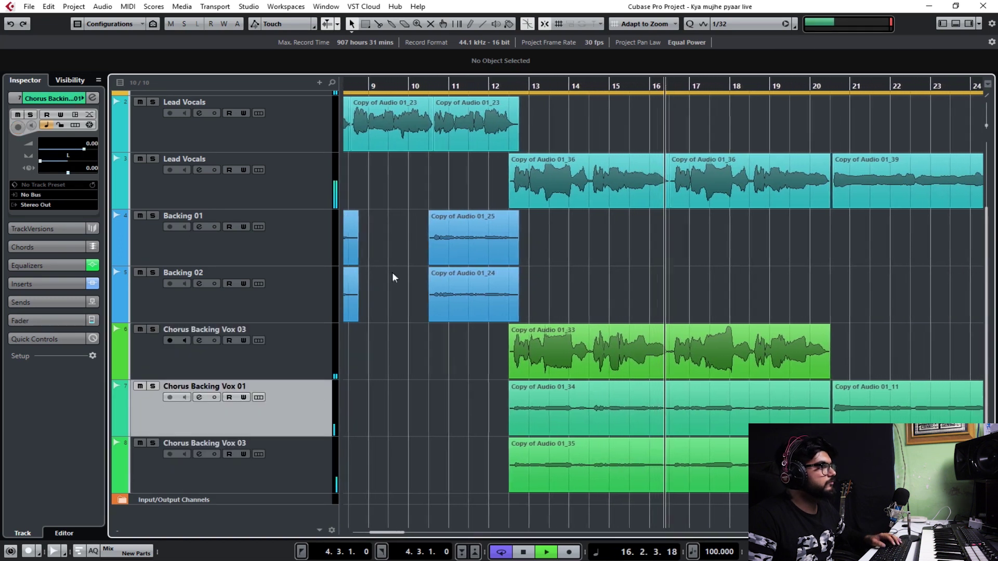
# - Select the final lead vocal and chorus backing events, and the last Acoustic Guitar event, to examine their fade-outs
pyautogui.press('Up')
pyautogui.moveTo(879, 168); pyautogui.dragTo(800, 448)
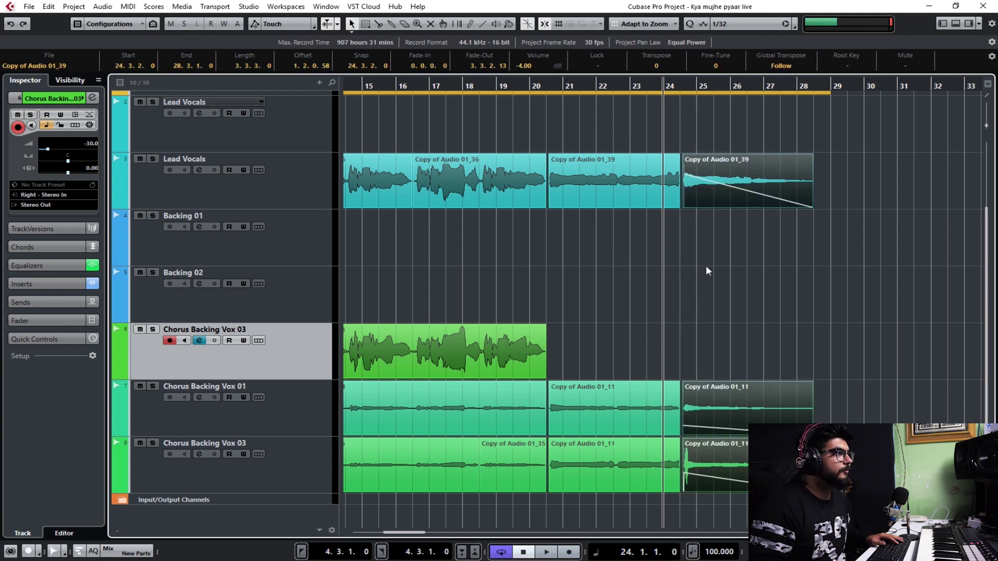
pyautogui.scroll(3, 712, 234)
pyautogui.click(723, 144)
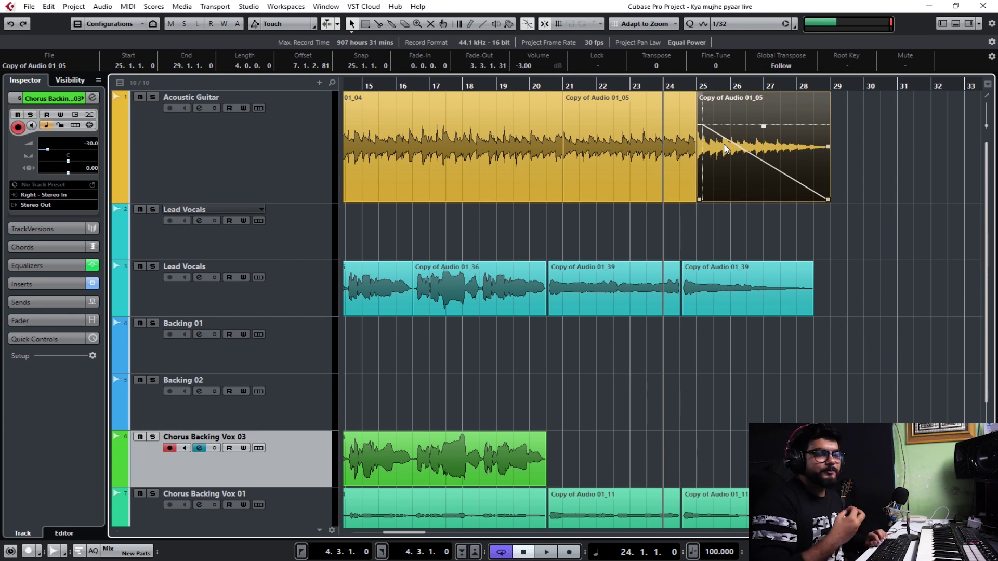
# - Play the song's ending to hear the fade-outs, closing the Stereo Out channel settings and clearing the event selection
pyautogui.press('space')
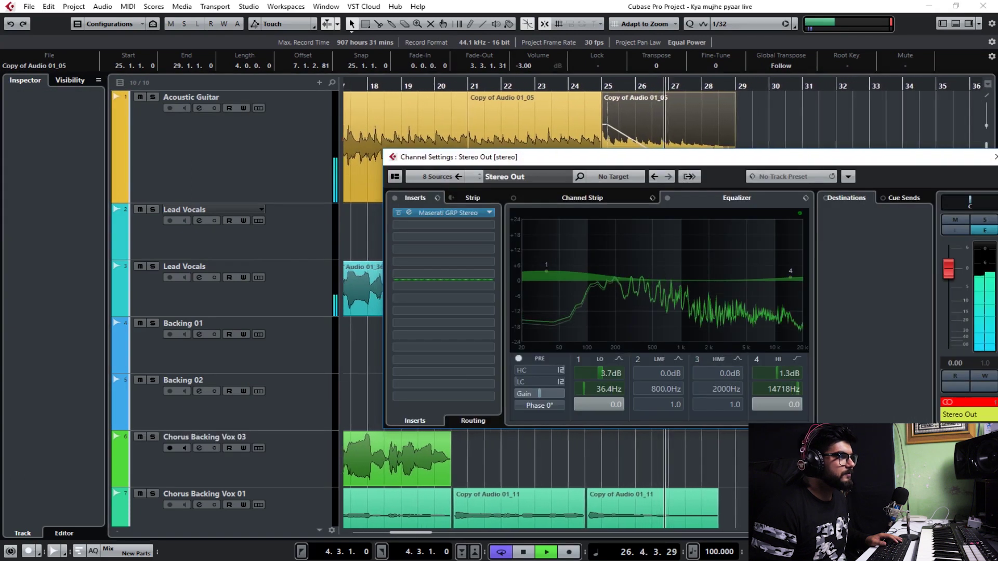
pyautogui.click(996, 156)
pyautogui.click(791, 262)
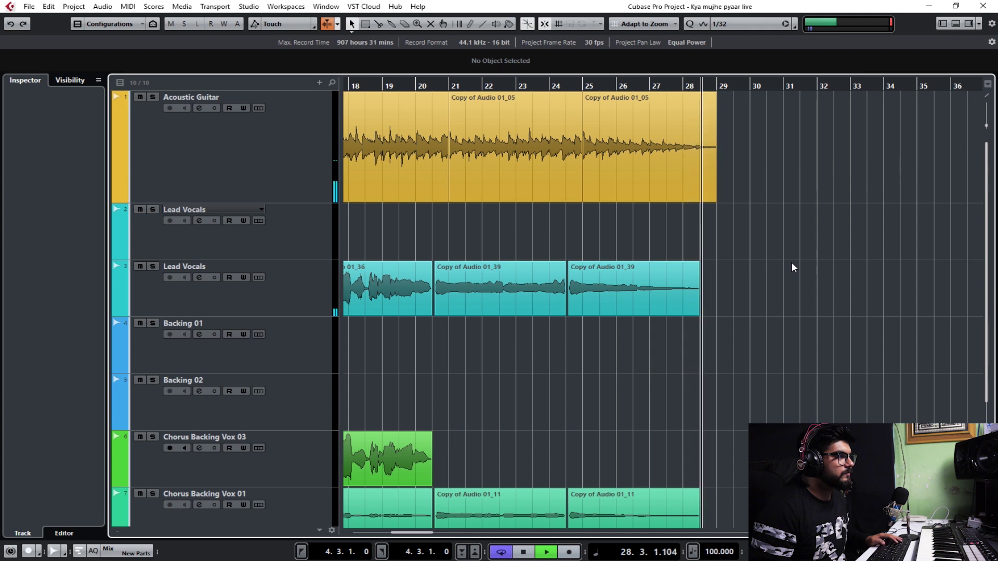
pyautogui.press('space')
# - Return to the song's opening and view the Stereo Out channel's inserts and equalizer in its channel settings, with the Maserati GRP Stereo insert active
pyautogui.press('g')
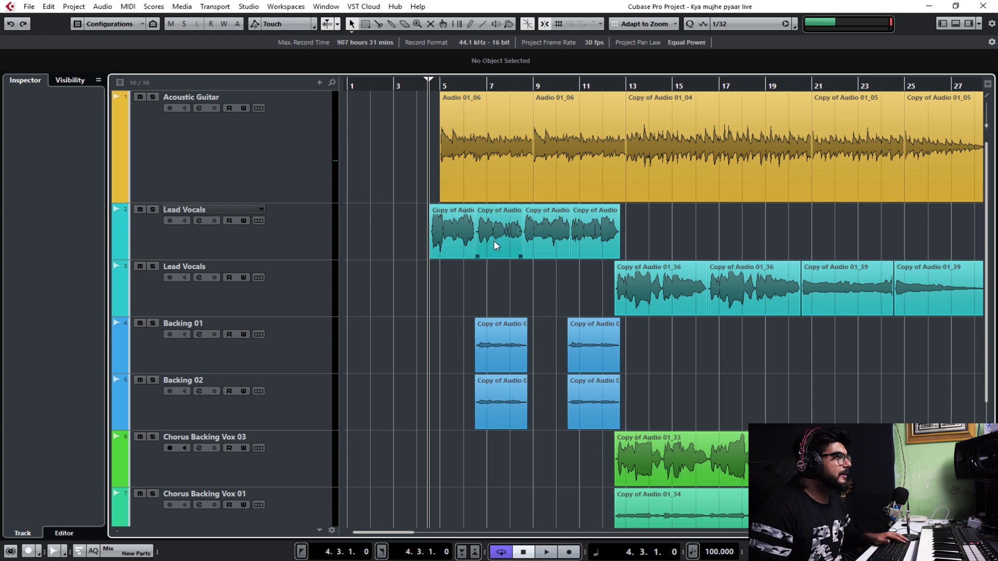
pyautogui.scroll(-3, 502, 265)
pyautogui.click(117, 498)
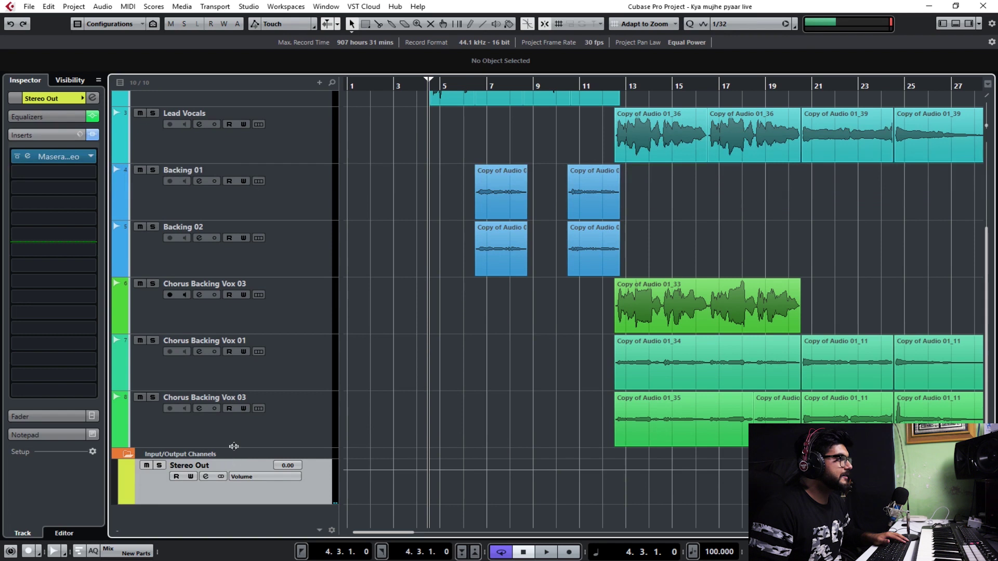
pyautogui.click(206, 477)
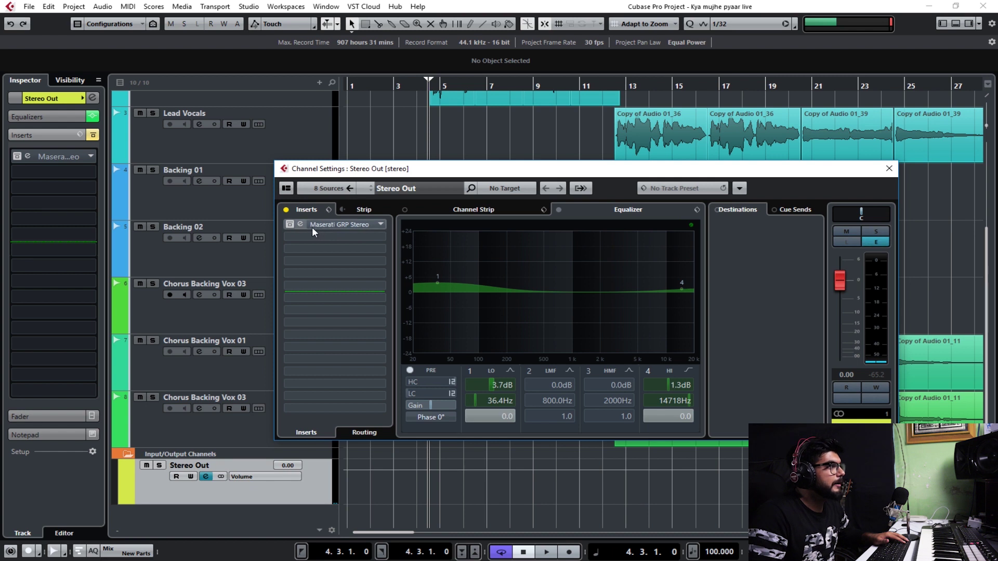
pyautogui.click(291, 223)
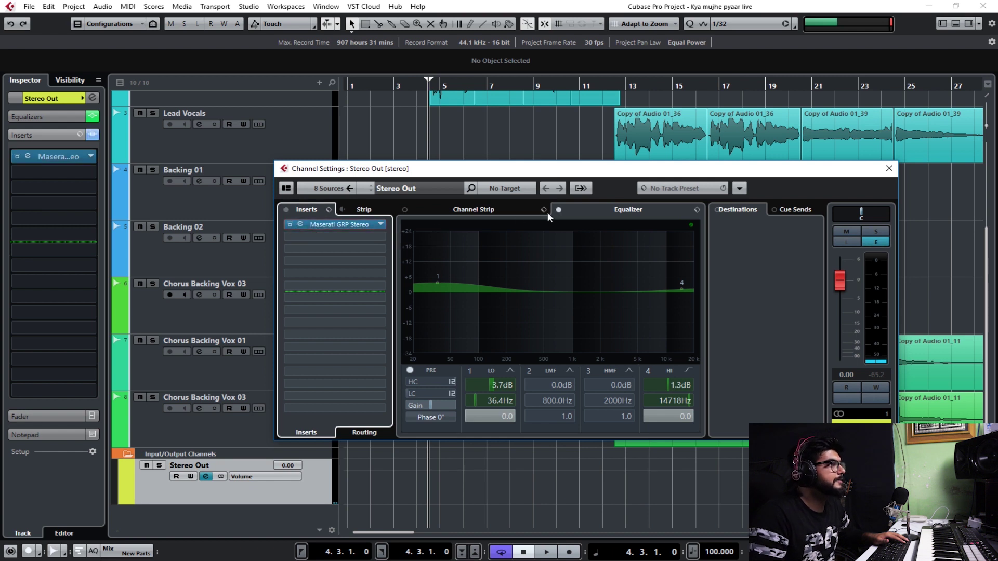
# - Open the Maserati GRP Stereo insert on Stereo Out and load its BGV Glue Together factory preset
pyautogui.click(327, 223)
pyautogui.click(762, 195)
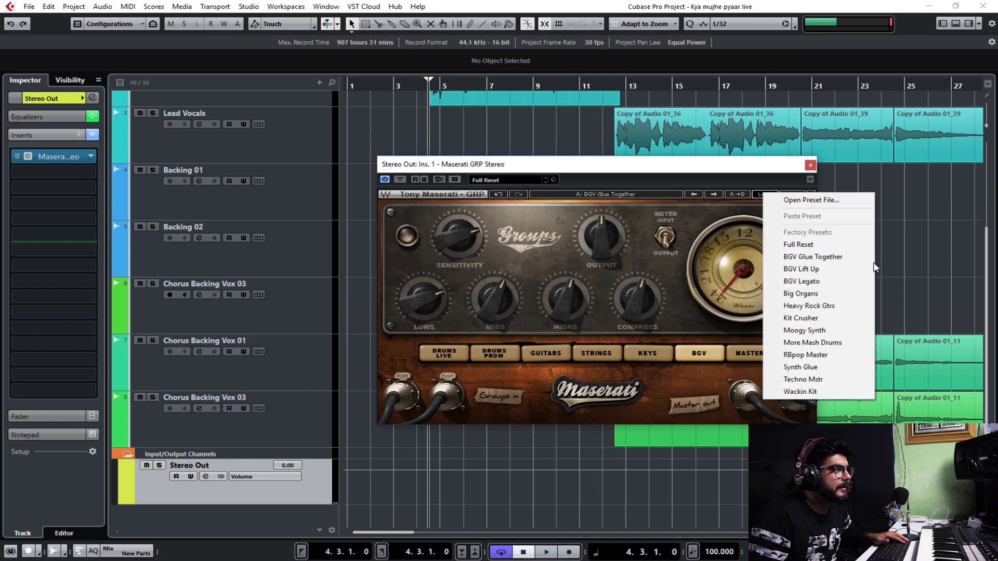
pyautogui.click(817, 257)
pyautogui.moveTo(491, 164); pyautogui.dragTo(596, 179)
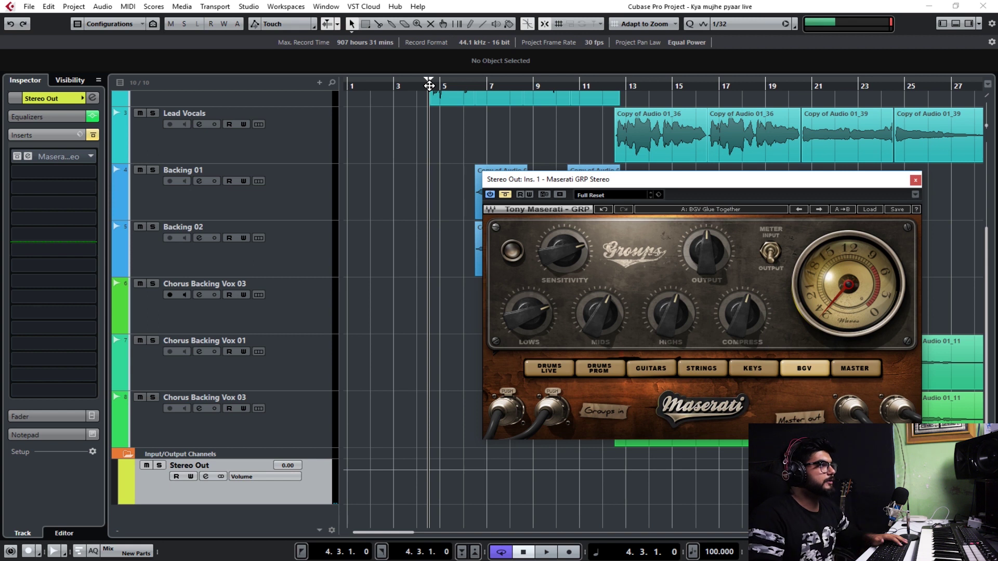
# - Play the song's opening with Maserati GRP Stereo bypassed and again with it active to compare the master sound
pyautogui.press('space')
pyautogui.scroll(3, 449, 135)
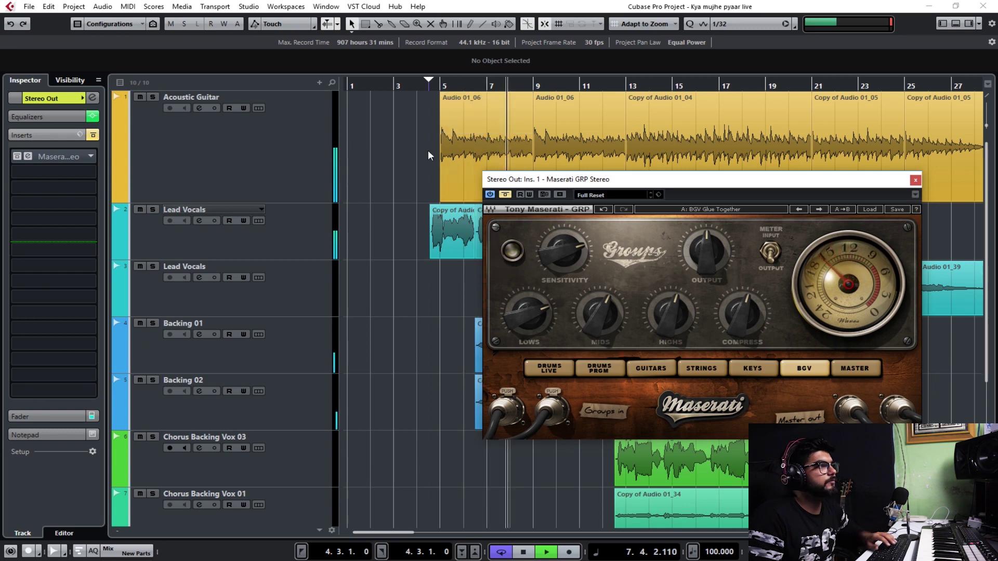
pyautogui.press('space')
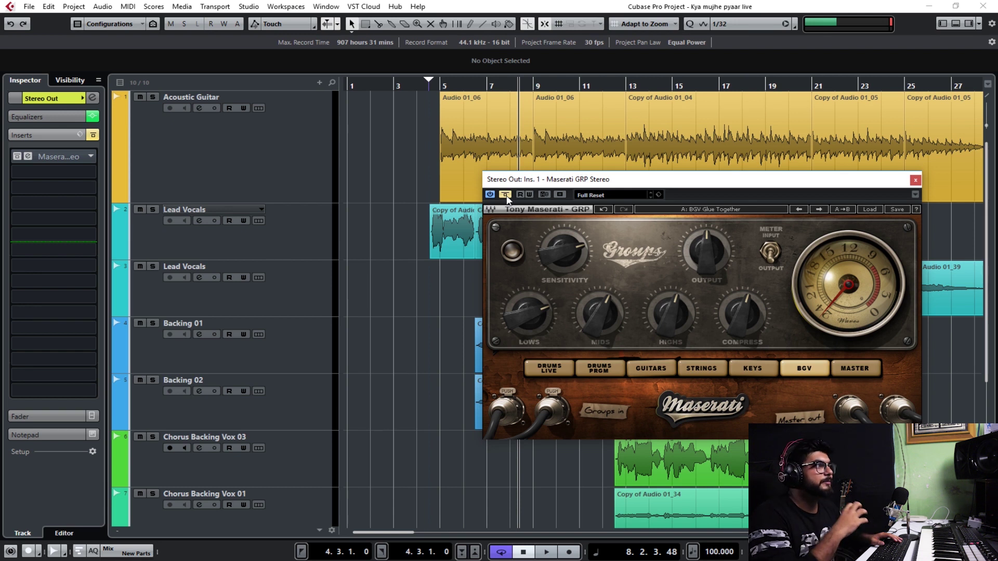
pyautogui.press('space')
pyautogui.click(506, 196)
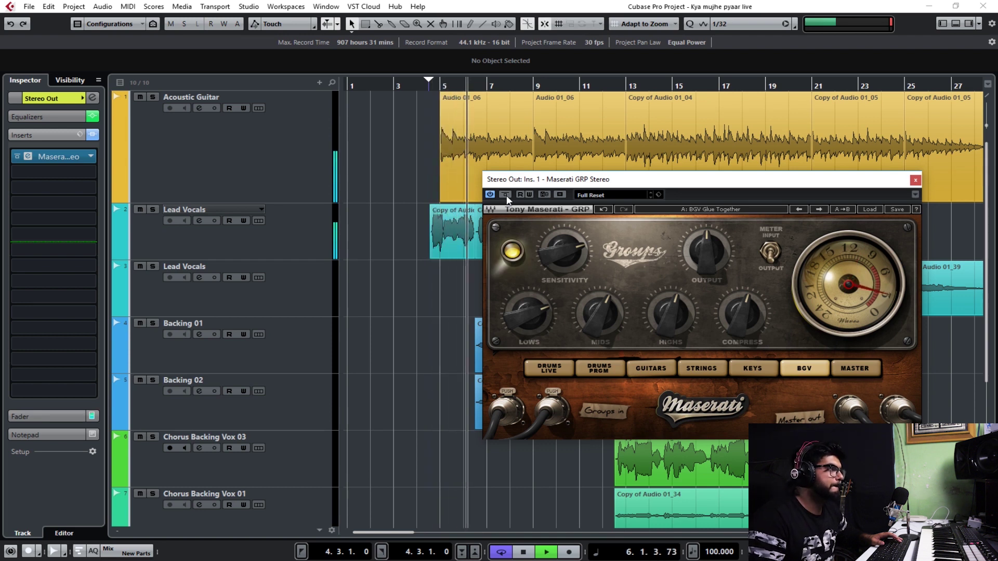
pyautogui.click(510, 261)
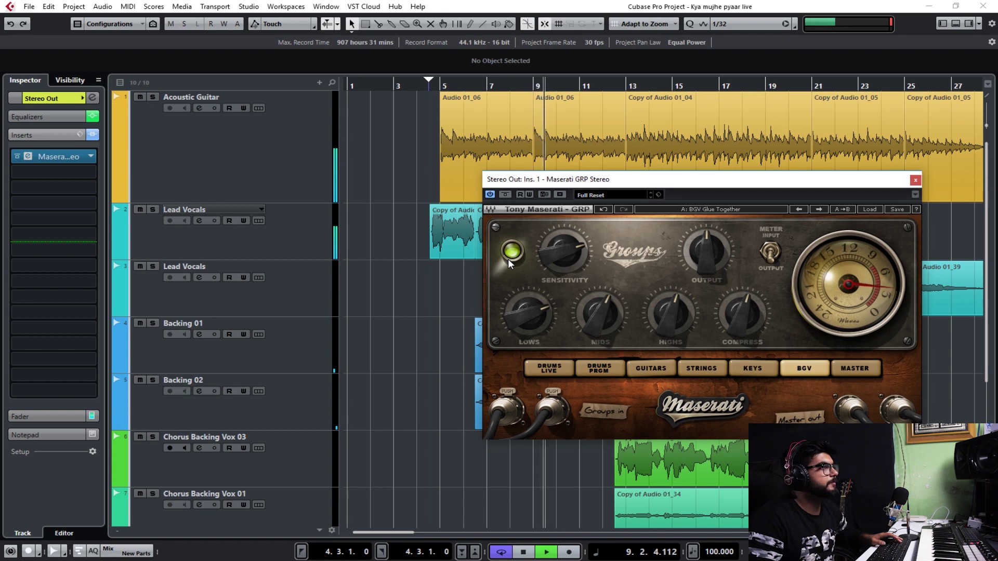
pyautogui.press('space')
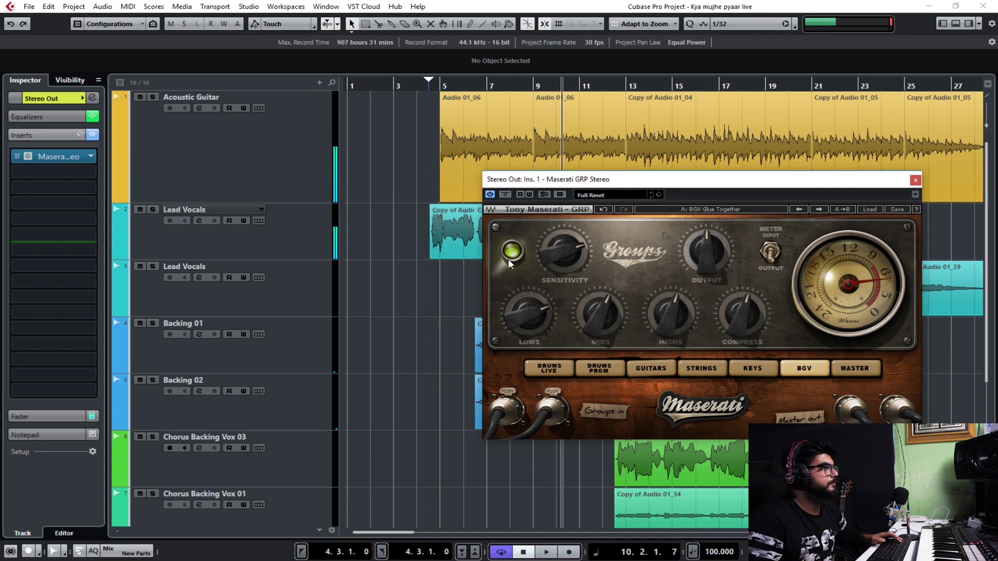